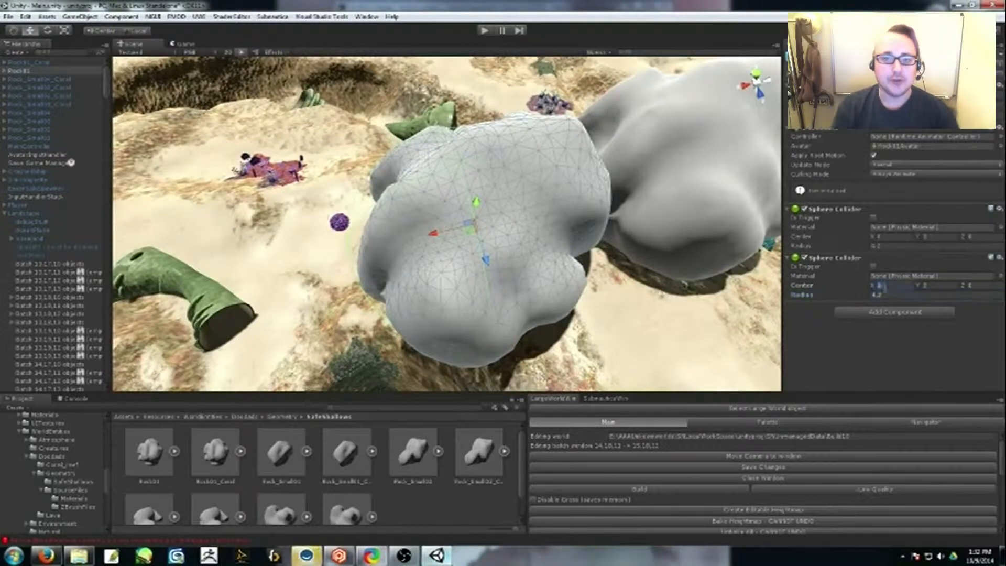
Step: Set the center X of the Rock01 rock's second sphere collider to -2
{"action": "left_click_drag", "start_coordinate": [595, 309], "coordinate": [687, 282], "text": "alt"}
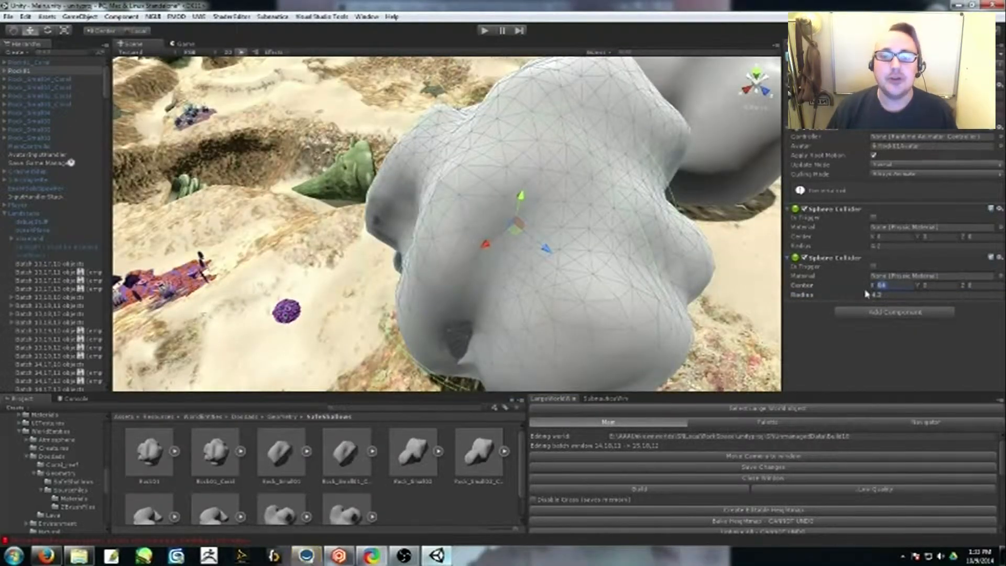
{"action": "type", "text": "1"}
{"action": "left_click_drag", "start_coordinate": [697, 294], "coordinate": [633, 358], "text": "alt"}
{"action": "type", "text": "-2"}
{"action": "left_click_drag", "start_coordinate": [682, 252], "coordinate": [474, 377], "text": "alt"}
Step: Set the center Y of the Rock01 rock's second sphere collider to 0 and inspect its fit
{"action": "left_click", "coordinate": [932, 285]}
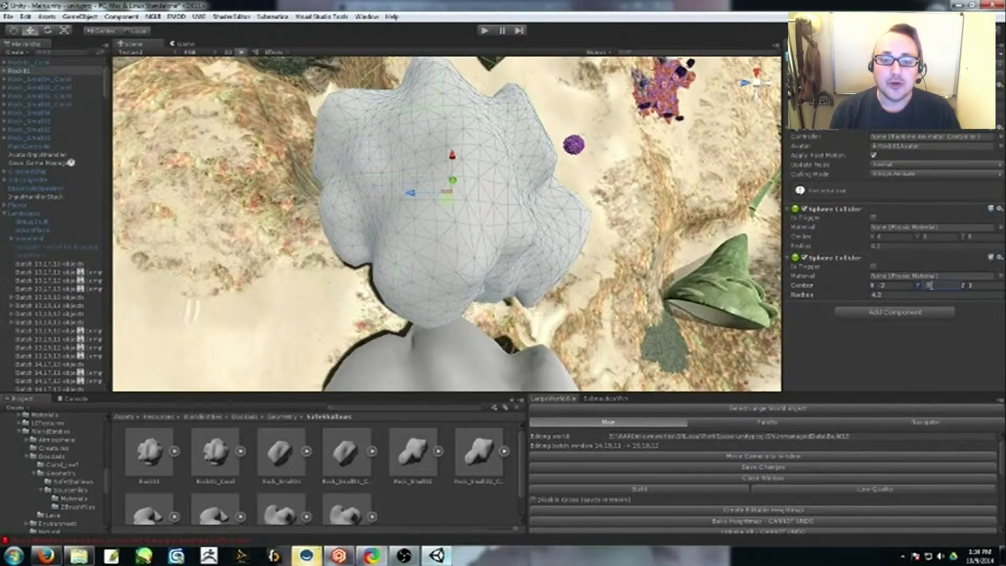
{"action": "type", "text": "0"}
{"action": "left_click_drag", "start_coordinate": [309, 178], "coordinate": [442, 216], "text": "alt"}
{"action": "left_click_drag", "start_coordinate": [668, 254], "coordinate": [771, 294], "text": "alt"}
{"action": "left_click_drag", "start_coordinate": [871, 281], "coordinate": [934, 291], "text": "alt"}
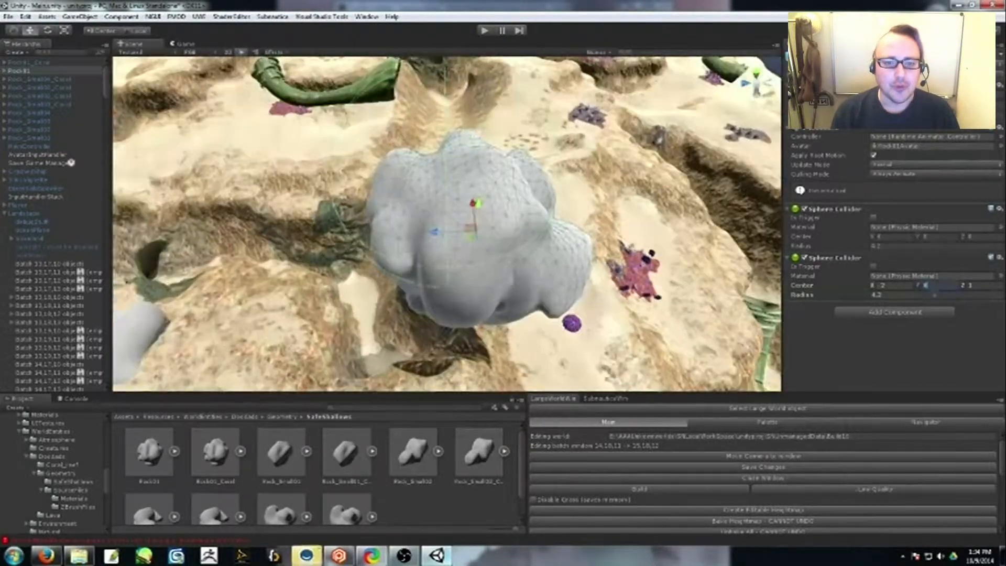
Step: Check the Rock01 prefab against the scene rock and undo the last two edits
{"action": "left_click_drag", "start_coordinate": [668, 278], "coordinate": [484, 225], "text": "alt"}
{"action": "left_click", "coordinate": [149, 453]}
{"action": "left_click", "coordinate": [484, 226]}
{"action": "key", "text": "ctrl+z"}
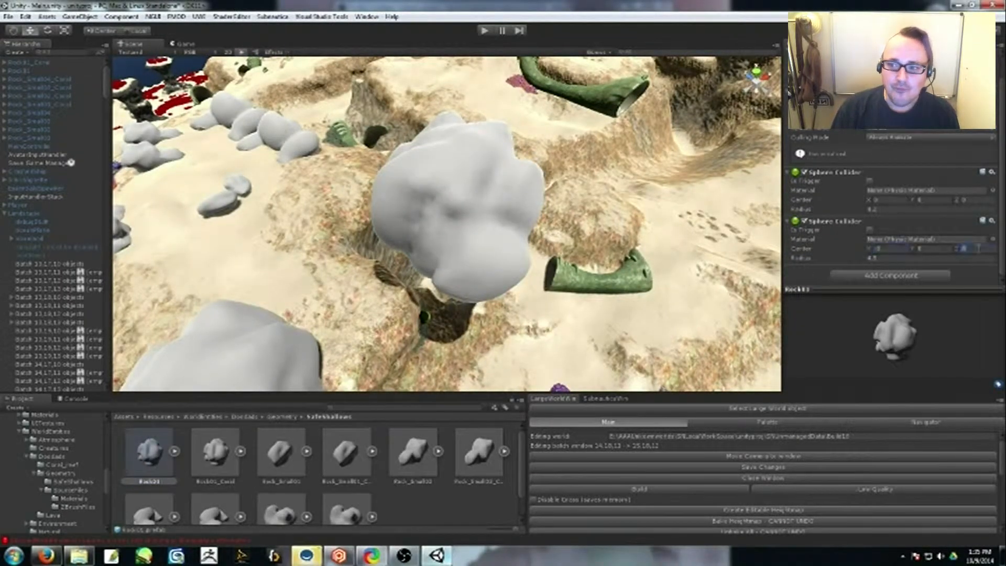
{"action": "left_click", "coordinate": [456, 189]}
{"action": "key", "text": "ctrl+z"}
Step: Add a collider from the Physics components to the Rock01_Coral rock and inspect it from another side
{"action": "left_click_drag", "start_coordinate": [456, 189], "coordinate": [776, 236], "text": "alt"}
{"action": "scroll", "coordinate": [912, 262], "scroll_direction": "down", "scroll_amount": 2}
{"action": "left_click", "coordinate": [901, 275]}
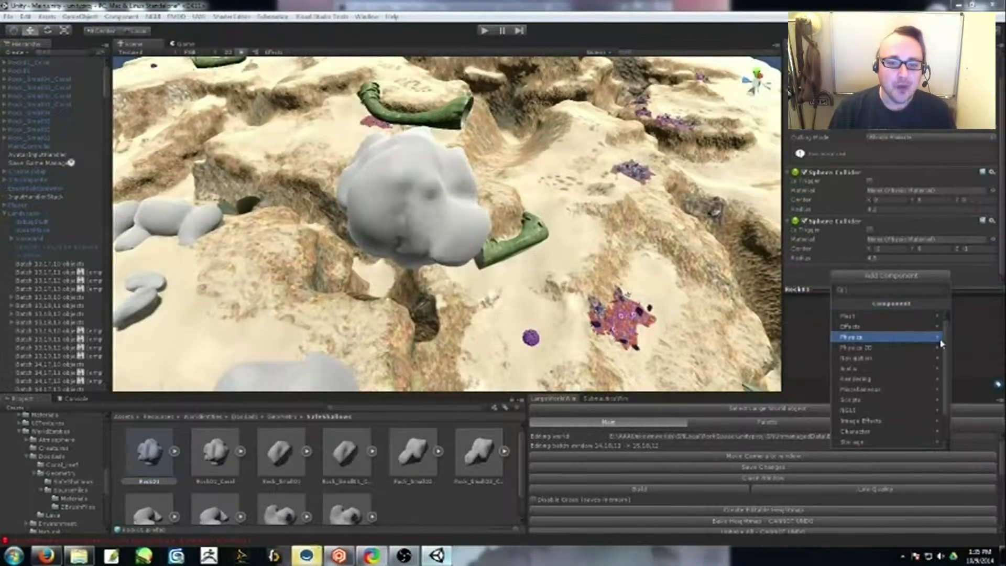
{"action": "left_click", "coordinate": [941, 359]}
{"action": "left_click", "coordinate": [891, 317]}
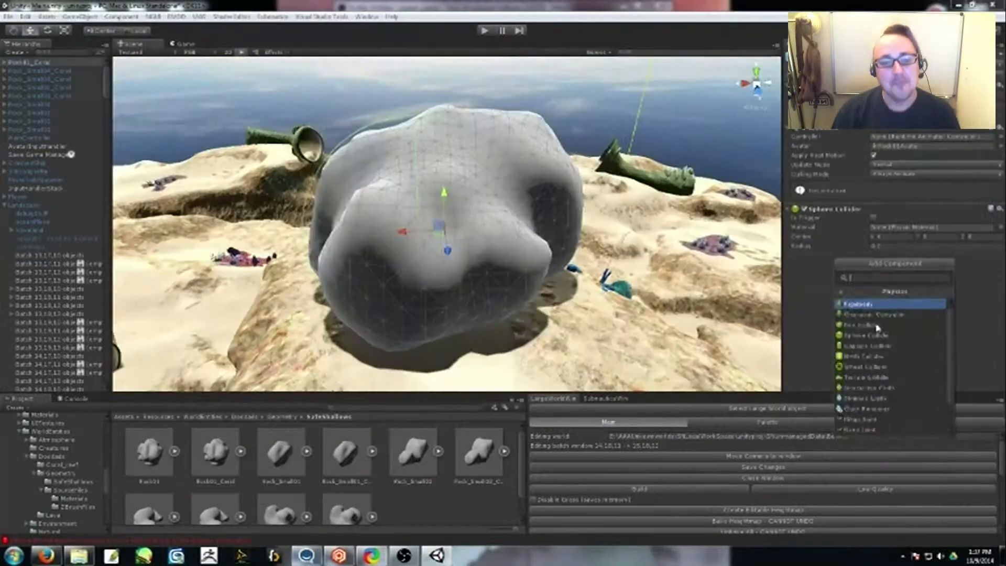
{"action": "left_click", "coordinate": [860, 360]}
{"action": "left_click_drag", "start_coordinate": [697, 299], "coordinate": [496, 317], "text": "alt"}
{"action": "right_click_drag", "start_coordinate": [495, 316], "coordinate": [484, 246]}
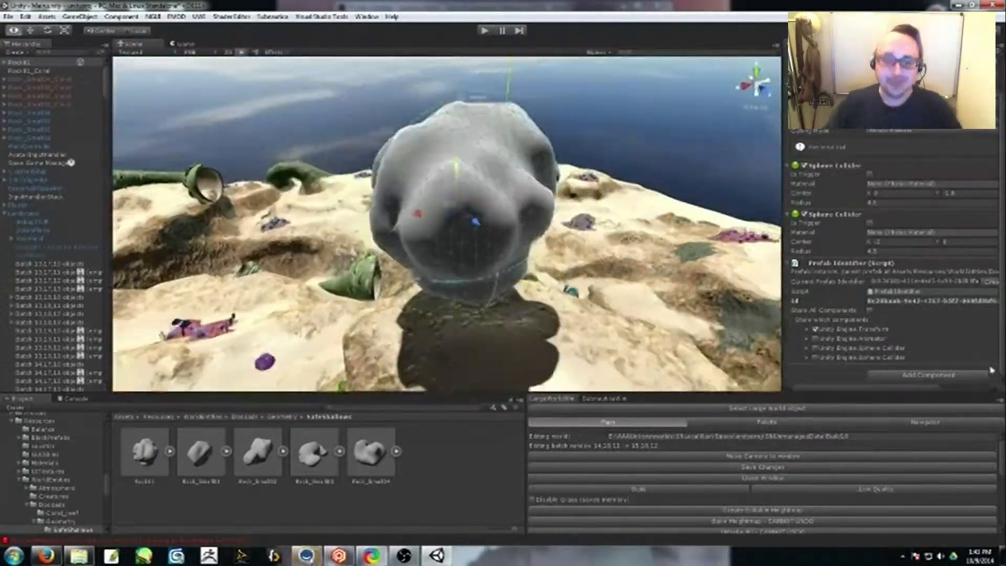
Step: Collapse the Landscape group in the hierarchy and delete the four Rock_Small coral objects from the scene
{"action": "left_click", "coordinate": [145, 453]}
{"action": "left_click_drag", "start_coordinate": [367, 236], "coordinate": [776, 246], "text": "alt"}
{"action": "left_click", "coordinate": [4, 213]}
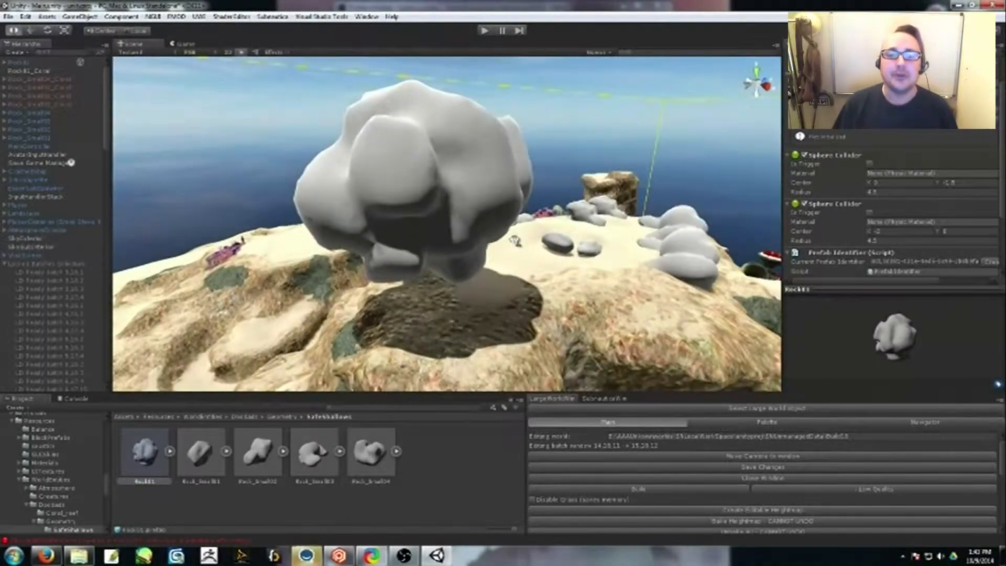
{"action": "left_click", "coordinate": [68, 79]}
{"action": "left_click", "coordinate": [69, 104], "text": "shift"}
{"action": "right_click", "coordinate": [73, 104]}
{"action": "left_click", "coordinate": [108, 163]}
{"action": "left_click_drag", "start_coordinate": [367, 236], "coordinate": [398, 231], "text": "alt"}
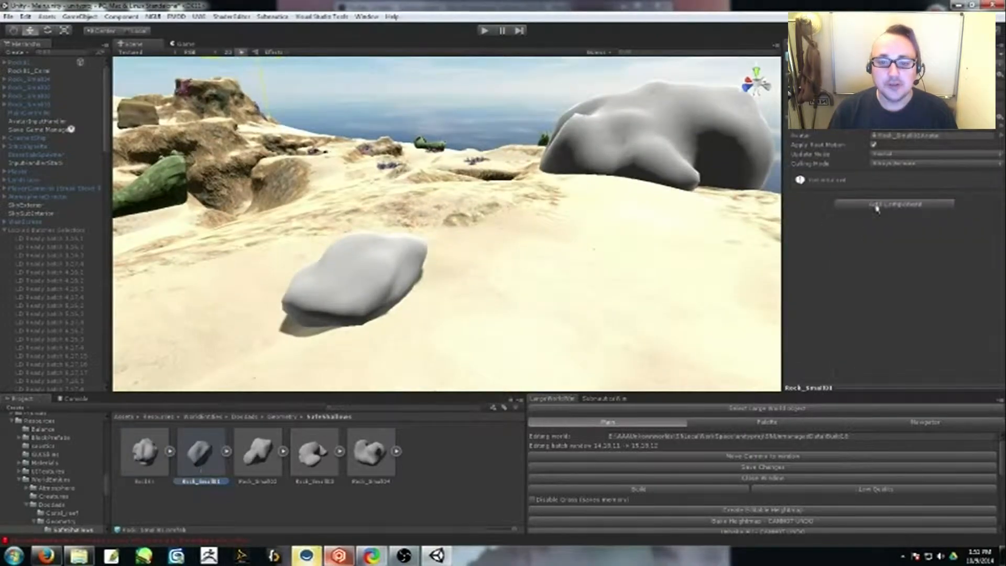
Step: Try a Capsule Collider on the Rock_Small01 prefab and adjust its radius to fit the rock
{"action": "left_click", "coordinate": [874, 204]}
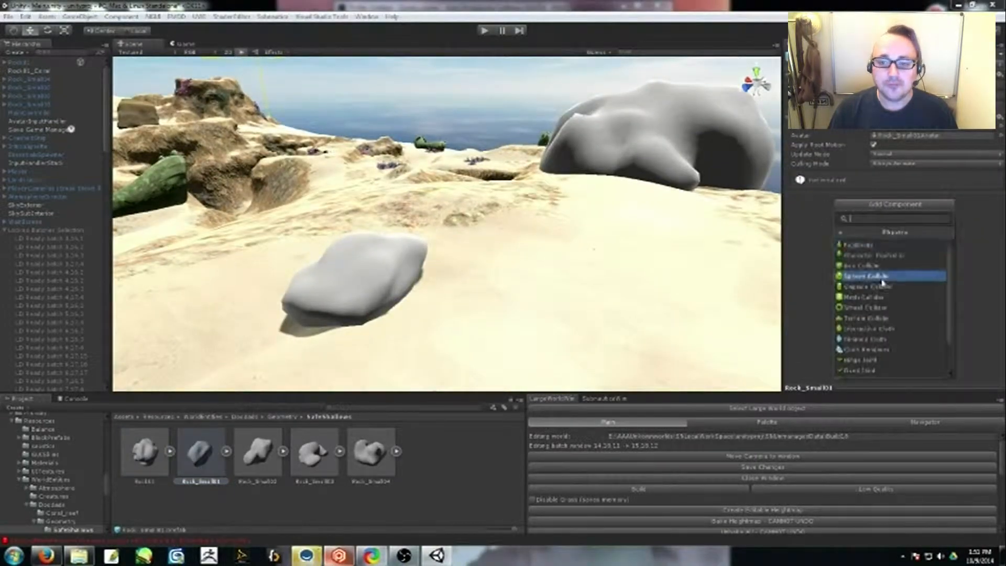
{"action": "left_click", "coordinate": [883, 277]}
{"action": "left_click", "coordinate": [874, 236]}
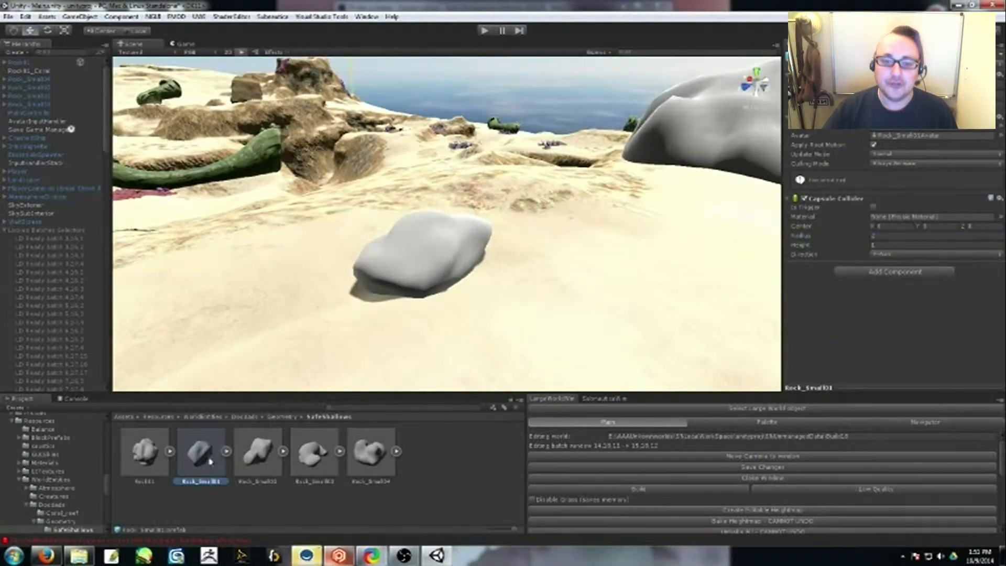
{"action": "left_click", "coordinate": [420, 256]}
{"action": "left_click_drag", "start_coordinate": [577, 273], "coordinate": [445, 235], "text": "alt"}
{"action": "left_click", "coordinate": [887, 246]}
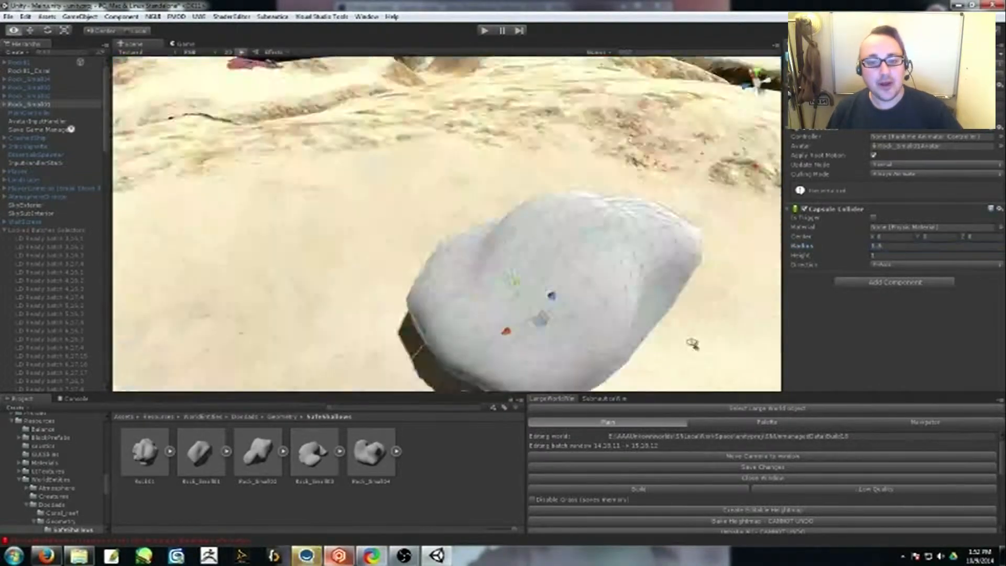
{"action": "left_click_drag", "start_coordinate": [693, 344], "coordinate": [788, 305], "text": "alt"}
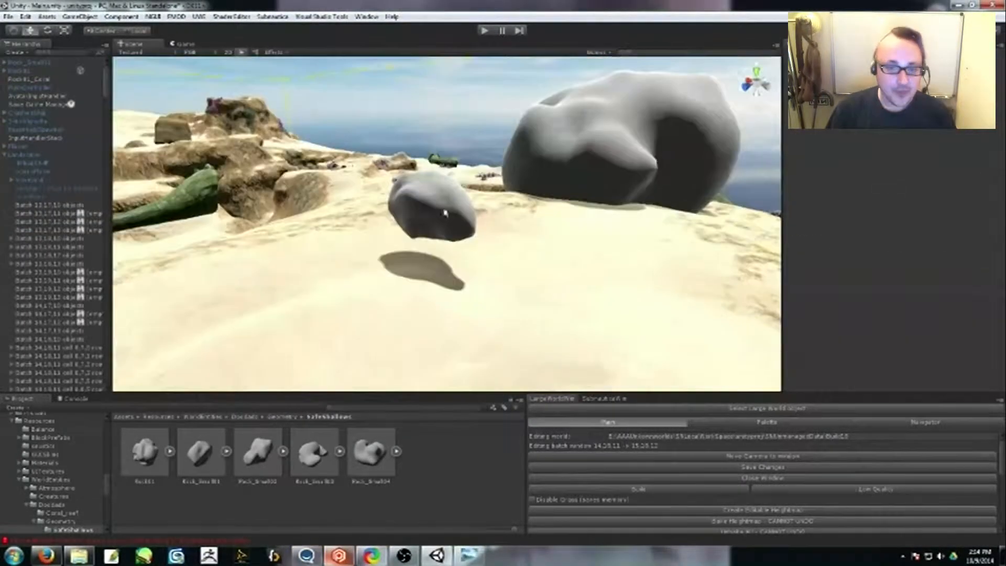
Step: Fit the third sphere collider to the Rock_Small01 rock by adjusting its center and setting its radius to 0.64
{"action": "left_click", "coordinate": [597, 52]}
{"action": "left_click", "coordinate": [511, 196]}
{"action": "right_click_drag", "start_coordinate": [511, 196], "coordinate": [660, 162]}
{"action": "left_click", "coordinate": [593, 173]}
{"action": "left_click_drag", "start_coordinate": [593, 171], "coordinate": [25, 350], "text": "alt"}
{"action": "right_click_drag", "start_coordinate": [25, 350], "coordinate": [503, 283]}
{"action": "left_click", "coordinate": [394, 217]}
{"action": "key", "text": "f"}
{"action": "left_click_drag", "start_coordinate": [393, 218], "coordinate": [492, 364], "text": "alt"}
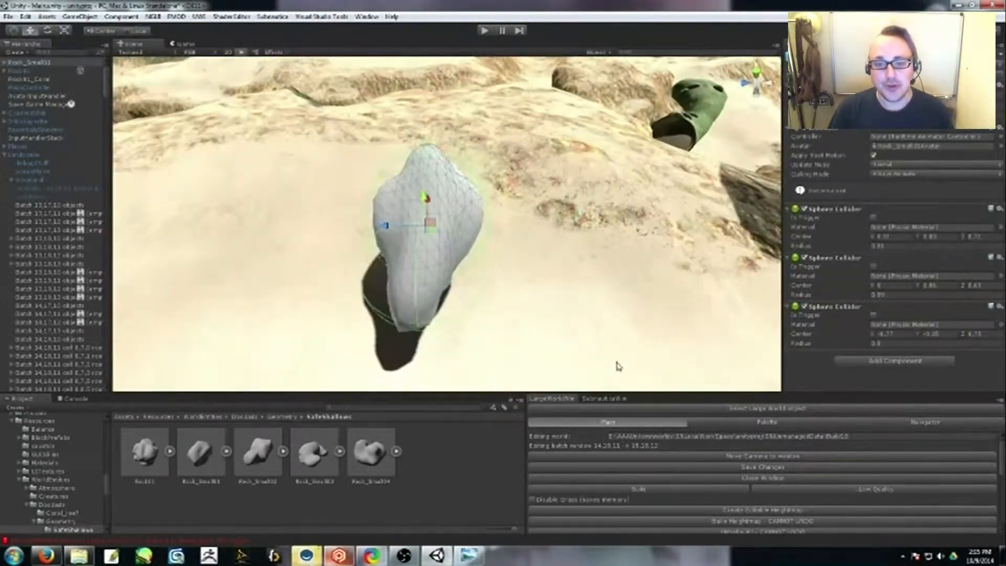
{"action": "left_click_drag", "start_coordinate": [617, 367], "coordinate": [563, 319], "text": "alt"}
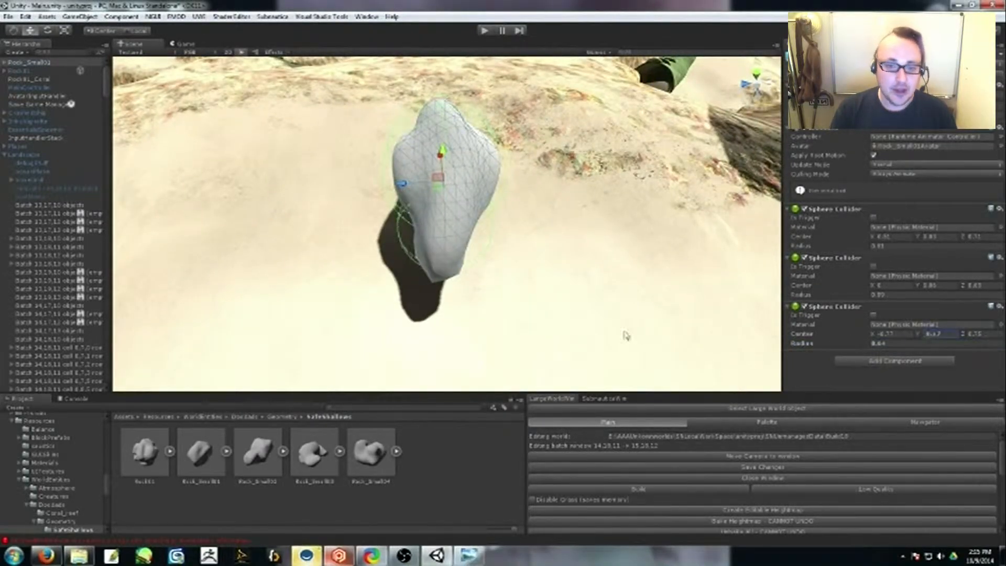
{"action": "left_click_drag", "start_coordinate": [626, 335], "coordinate": [587, 226], "text": "alt"}
{"action": "left_click_drag", "start_coordinate": [873, 334], "coordinate": [886, 334]}
Step: Place the Rock_Small02 prefab in the scene above the sand near the other rocks
{"action": "right_click_drag", "start_coordinate": [629, 262], "coordinate": [461, 266]}
{"action": "left_click_drag", "start_coordinate": [258, 452], "coordinate": [270, 124]}
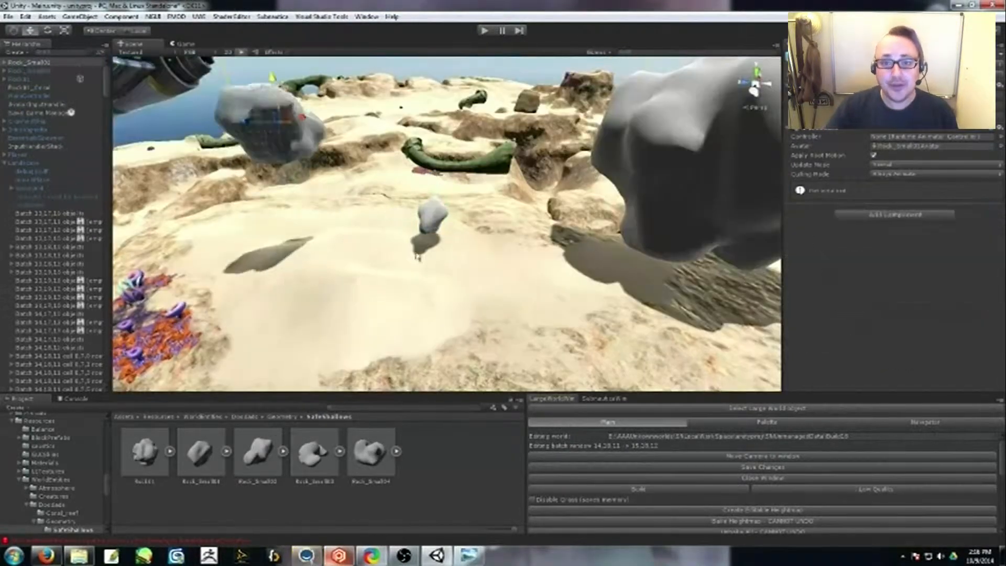
Step: Copy the third sphere collider of the Rock_Small01 scene rock and paste its values onto the Rock_Small01 prefab's matching collider
{"action": "right_click_drag", "start_coordinate": [418, 257], "coordinate": [467, 281]}
{"action": "left_click", "coordinate": [467, 281]}
{"action": "left_click", "coordinate": [994, 308]}
{"action": "left_click", "coordinate": [922, 371]}
{"action": "left_click", "coordinate": [201, 452]}
{"action": "left_click", "coordinate": [994, 297]}
{"action": "left_click", "coordinate": [922, 379]}
{"action": "key", "text": "Delete"}
{"action": "key", "text": "ctrl+z"}
Step: Add a Sphere Collider to the Rock_Small02 prefab
{"action": "right_click_drag", "start_coordinate": [360, 362], "coordinate": [555, 204]}
{"action": "left_click", "coordinate": [456, 178]}
{"action": "left_click", "coordinate": [895, 214]}
{"action": "left_click", "coordinate": [895, 282]}
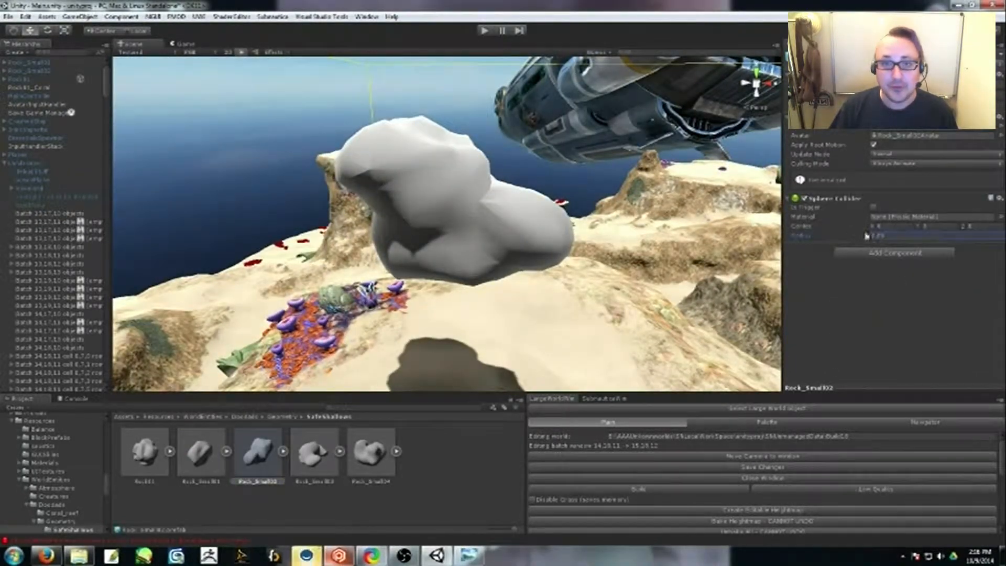
Step: Adjust the center and radius of the Rock_Small02 rock's sphere collider to fit one of its lobes
{"action": "left_click", "coordinate": [487, 248]}
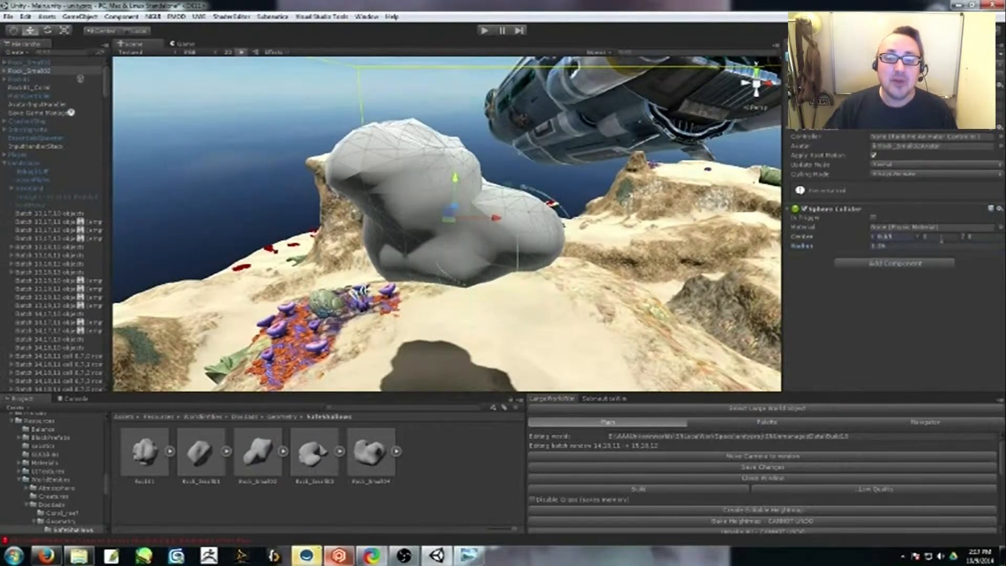
{"action": "right_click_drag", "start_coordinate": [486, 247], "coordinate": [918, 239]}
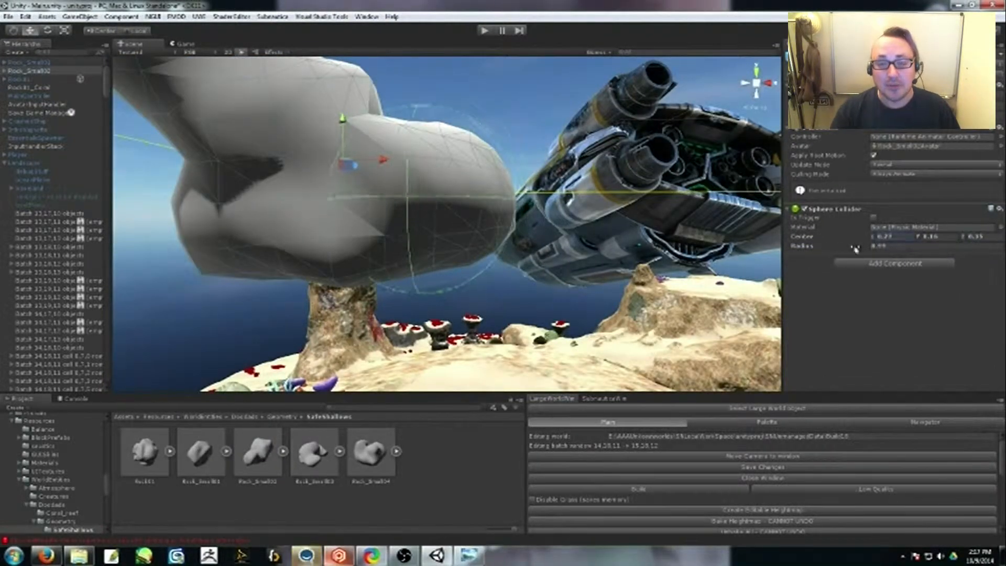
{"action": "key", "text": "f"}
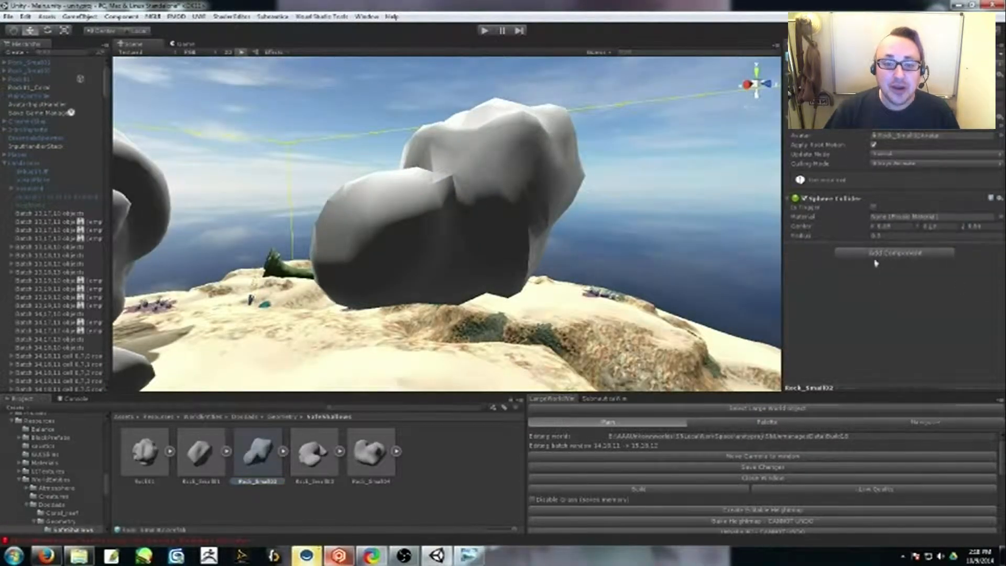
Step: Add a second Sphere Collider to the Rock_Small02 prefab and select its rock in the scene
{"action": "left_click", "coordinate": [875, 254]}
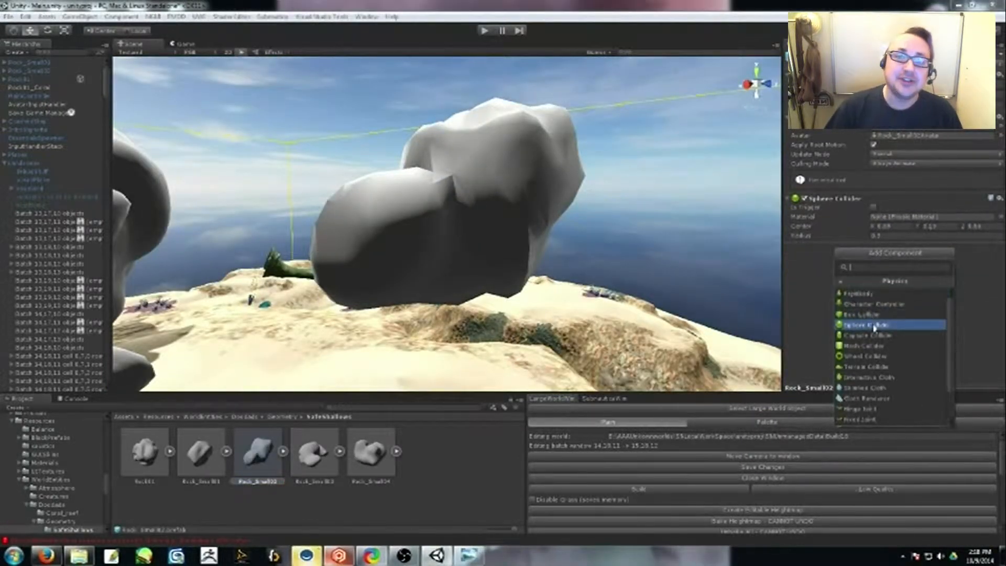
{"action": "left_click", "coordinate": [874, 326]}
{"action": "left_click", "coordinate": [498, 257]}
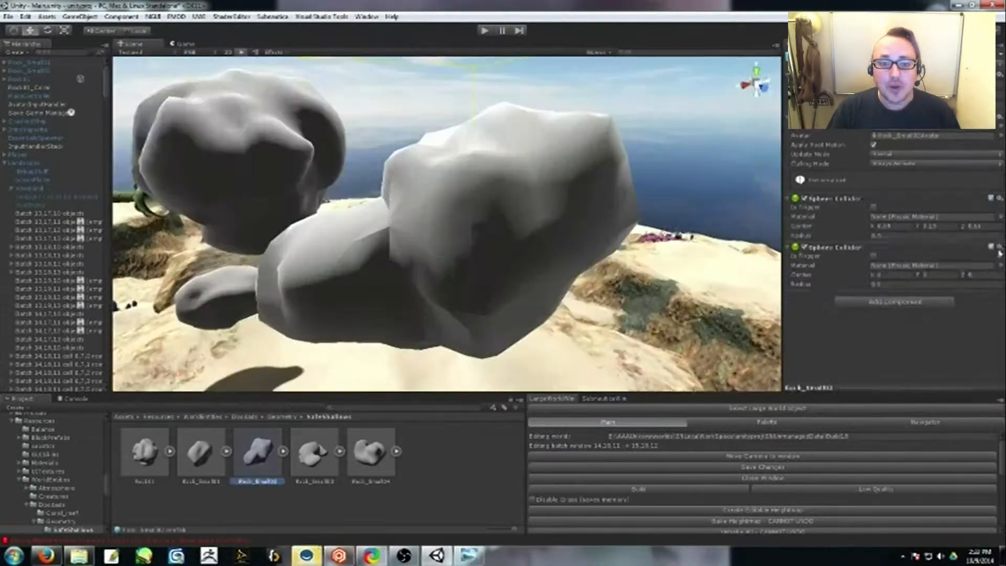
Step: Paste the copied values onto the Rock_Small02 prefab's second sphere collider and add a third Sphere Collider to the scene rock
{"action": "left_click", "coordinate": [991, 257]}
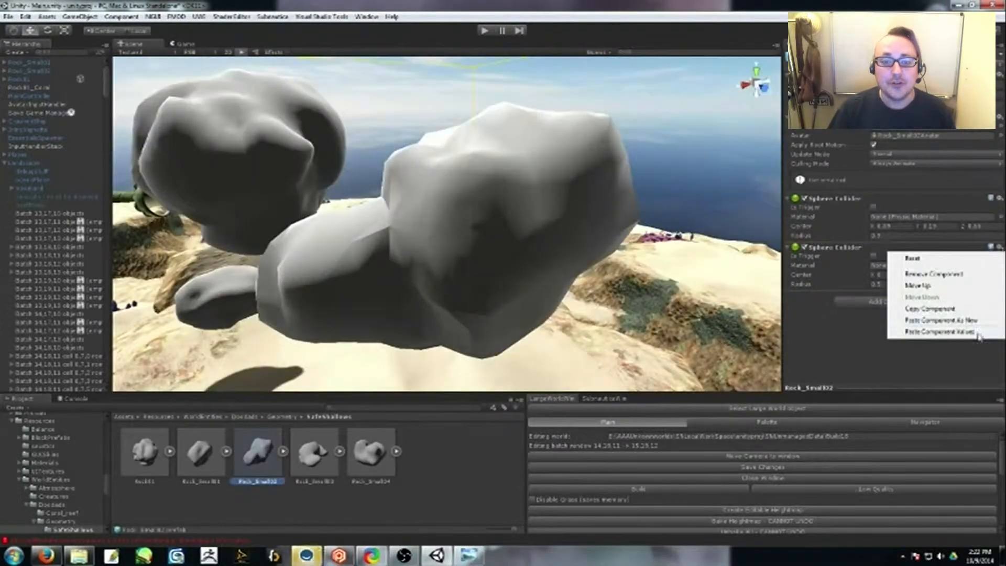
{"action": "left_click", "coordinate": [895, 312]}
{"action": "left_click", "coordinate": [870, 381]}
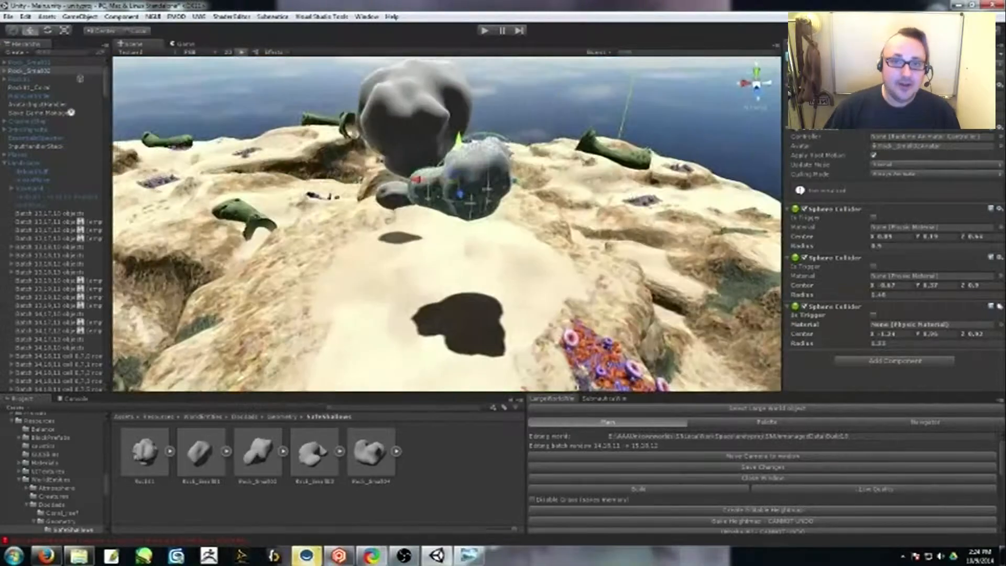
Step: Paste the third sphere collider as a new component on the Rock_Small02 prefab
{"action": "left_click", "coordinate": [257, 450]}
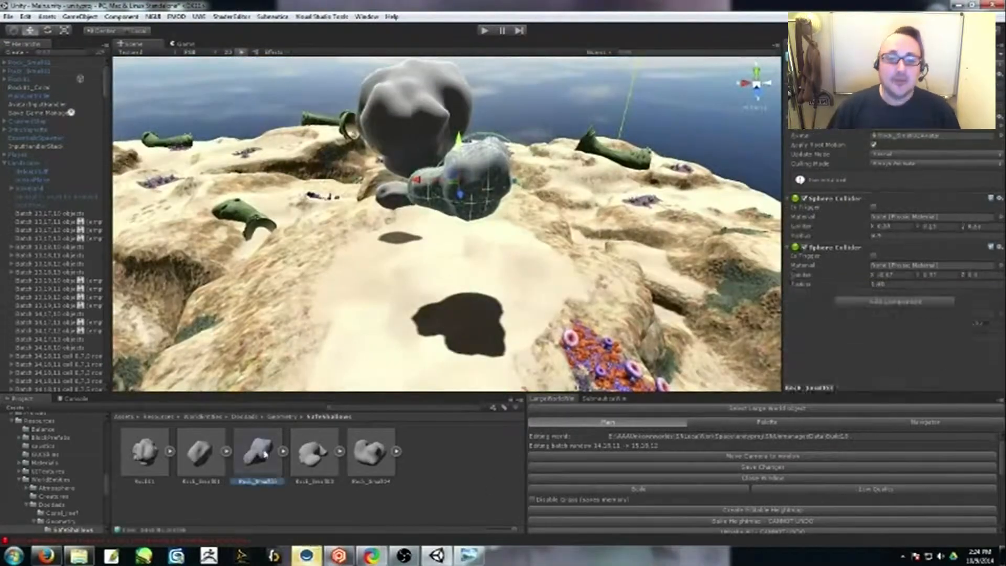
{"action": "left_click", "coordinate": [998, 247]}
{"action": "left_click", "coordinate": [975, 321]}
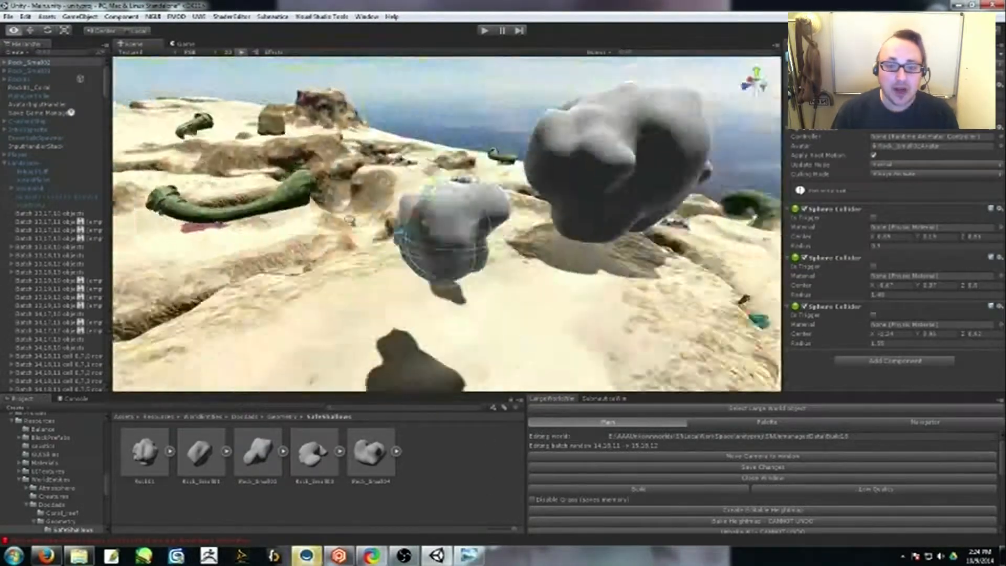
Step: Add the Prefab Identifier script to the Rock_Small01 prefab, storing only its Transform component
{"action": "right_click_drag", "start_coordinate": [350, 220], "coordinate": [557, 326]}
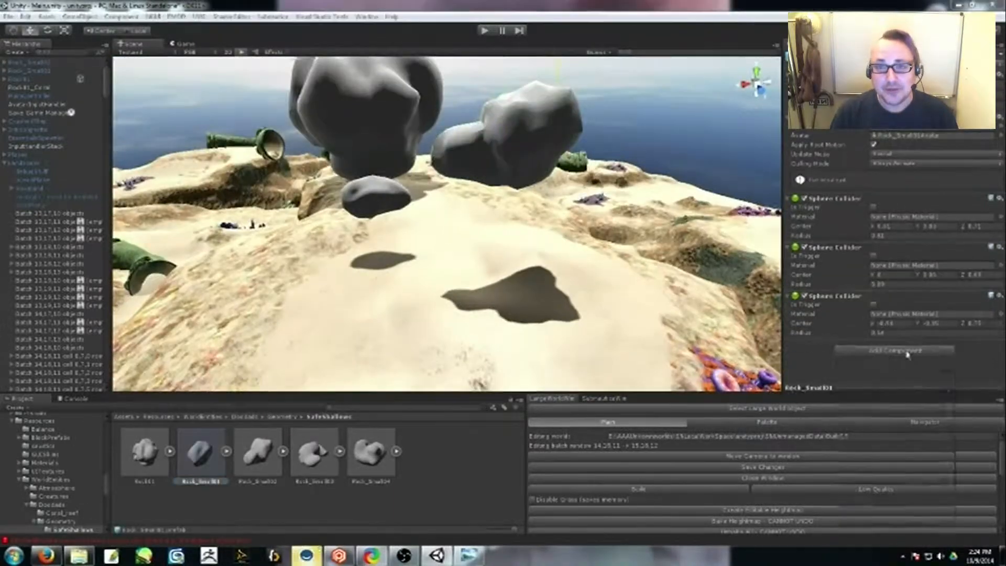
{"action": "left_click", "coordinate": [899, 360]}
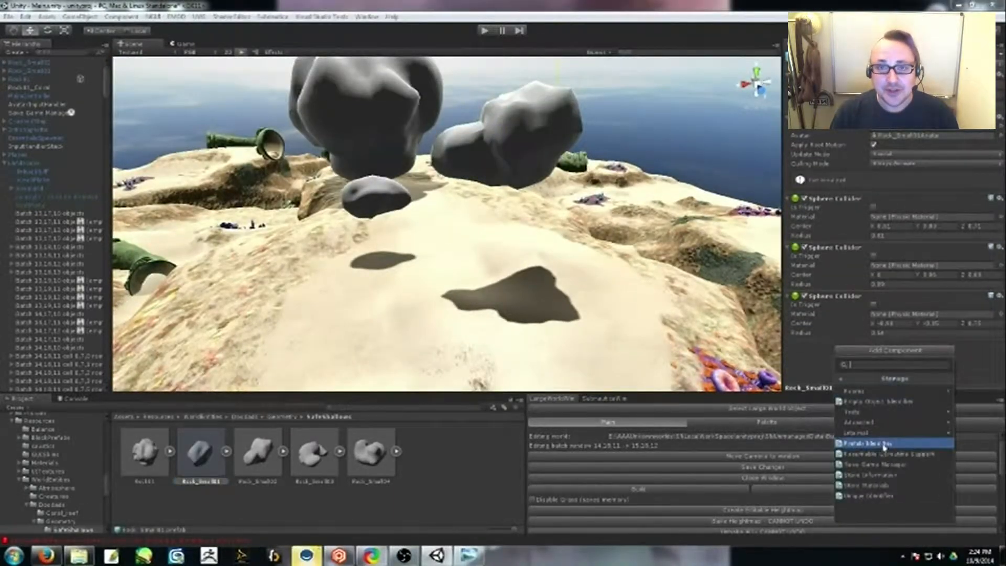
{"action": "left_click", "coordinate": [887, 444]}
{"action": "scroll", "coordinate": [817, 313], "scroll_direction": "down", "scroll_amount": 3}
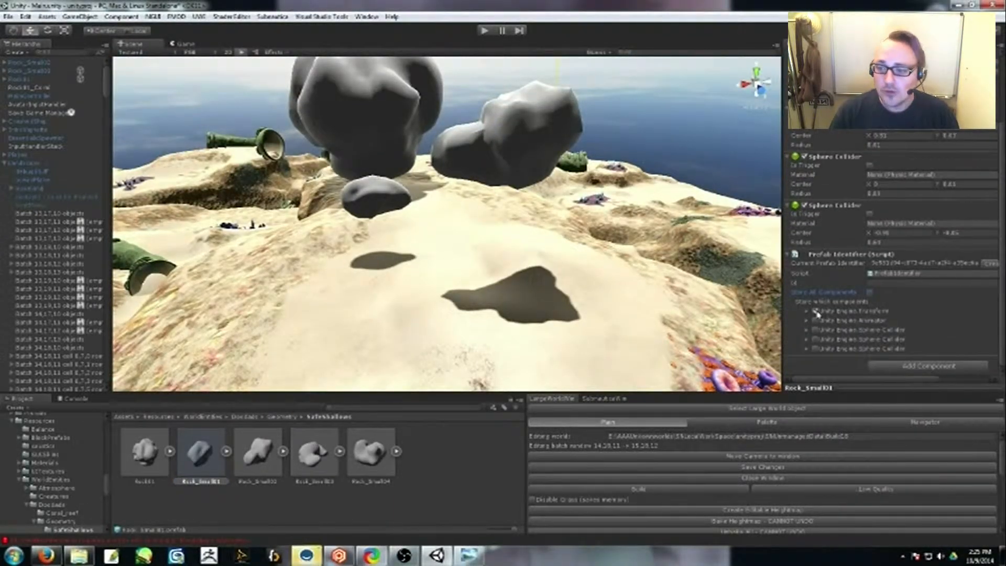
{"action": "left_click", "coordinate": [258, 454]}
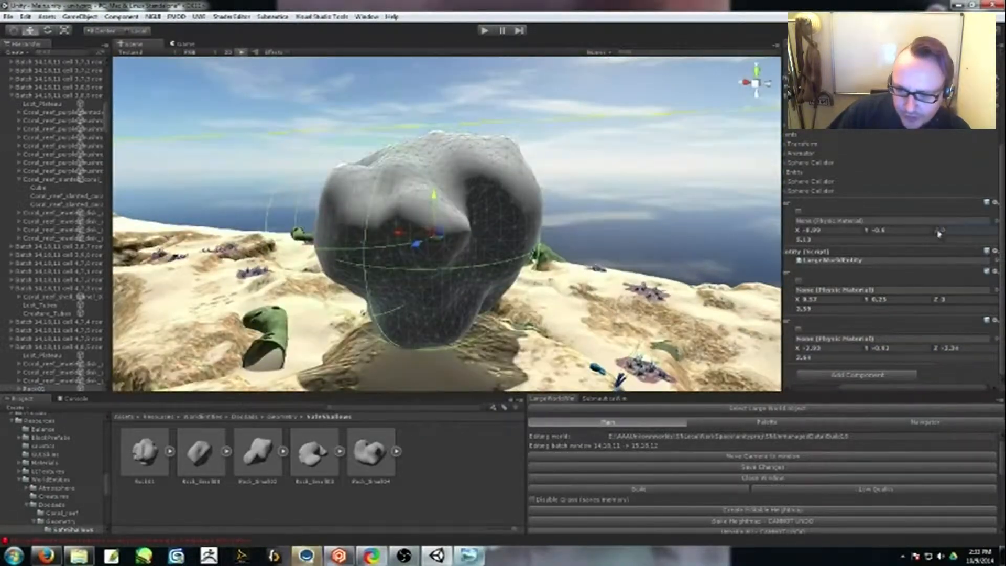
Step: Paste the scene rock's copied collider values onto the Rock01 prefab's existing sphere collider
{"action": "left_click", "coordinate": [139, 452]}
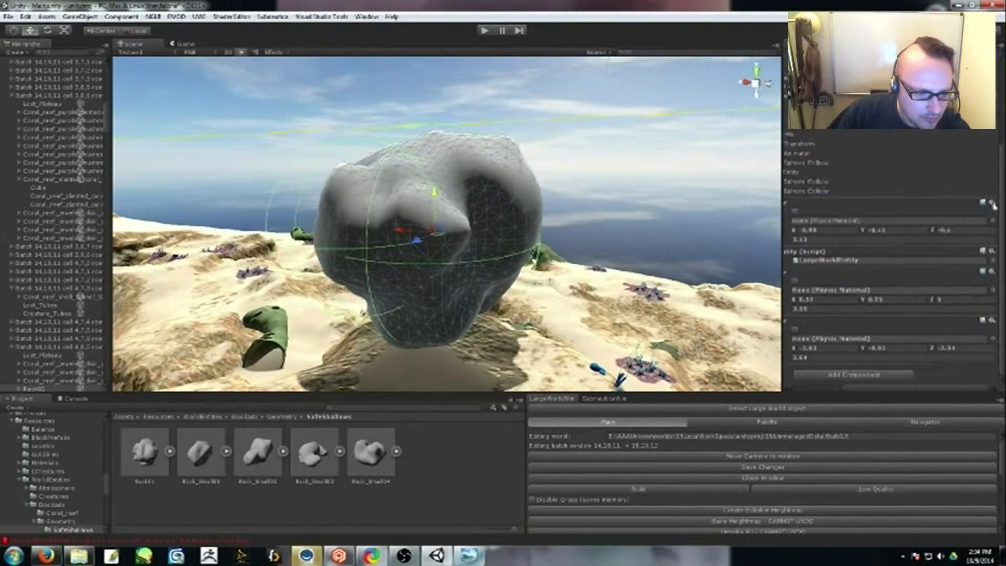
{"action": "left_click", "coordinate": [139, 452]}
{"action": "left_click", "coordinate": [999, 287]}
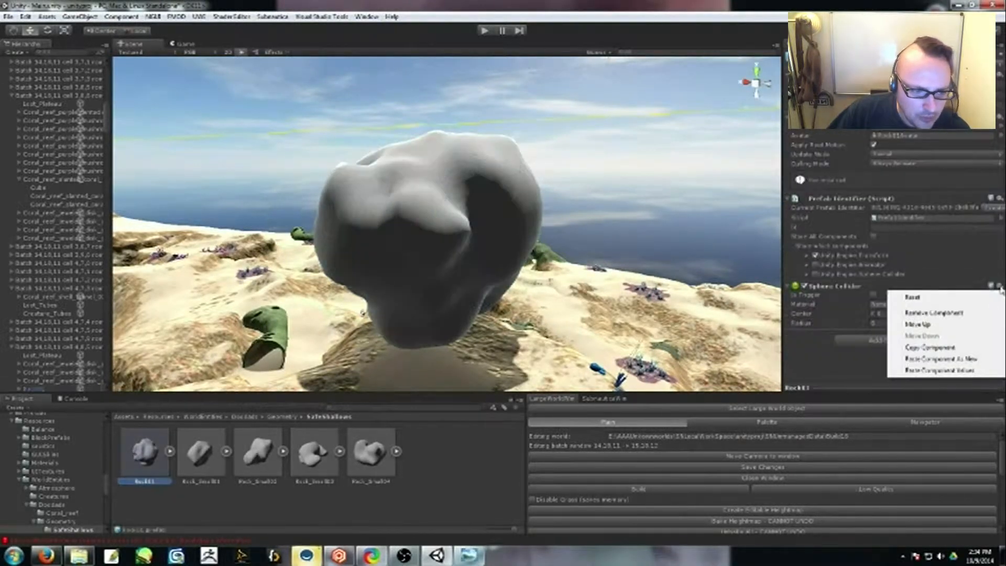
{"action": "left_click", "coordinate": [982, 370]}
Step: Copy the scene rock's next sphere collider and paste it as a new component on the Rock01 prefab
{"action": "left_click", "coordinate": [420, 236]}
{"action": "scroll", "coordinate": [872, 317], "scroll_direction": "up", "scroll_amount": 2}
{"action": "left_click", "coordinate": [999, 307]}
{"action": "left_click", "coordinate": [968, 363]}
{"action": "left_click", "coordinate": [145, 452]}
{"action": "left_click", "coordinate": [1000, 287]}
{"action": "left_click", "coordinate": [964, 358]}
Step: Transfer the remaining sphere collider from the scene rock to the Rock01 prefab as a new component
{"action": "left_click", "coordinate": [503, 236]}
{"action": "scroll", "coordinate": [943, 282], "scroll_direction": "down", "scroll_amount": 5}
{"action": "left_click", "coordinate": [992, 272]}
{"action": "left_click", "coordinate": [933, 351]}
{"action": "left_click", "coordinate": [144, 452]}
{"action": "left_click_drag", "start_coordinate": [849, 387], "coordinate": [922, 387]}
{"action": "left_click", "coordinate": [992, 315]}
{"action": "left_click", "coordinate": [925, 387]}
{"action": "left_click", "coordinate": [503, 235]}
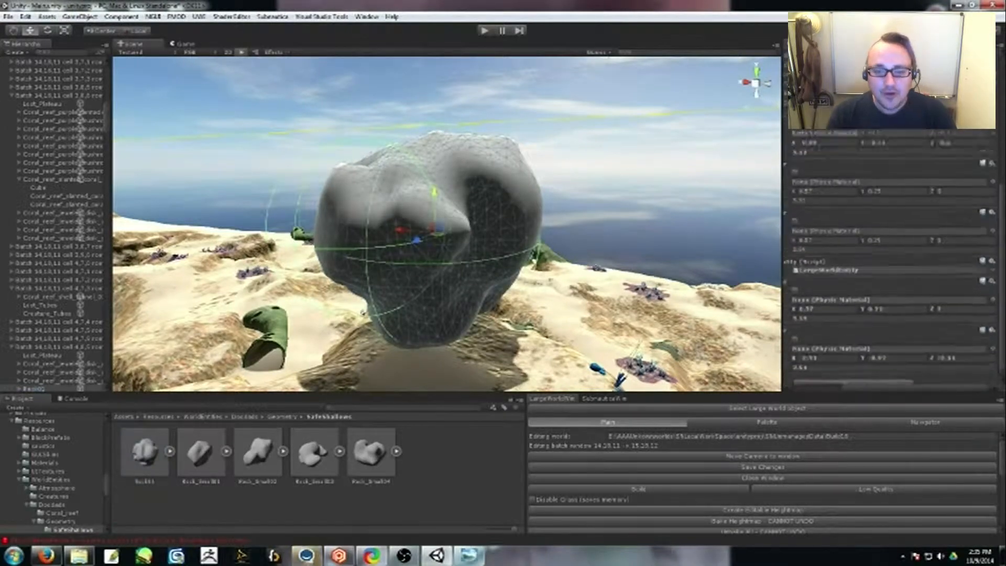
Step: Delete the old Rock01 rock from the scene and place a fresh copy of the Rock01 prefab there
{"action": "scroll", "coordinate": [861, 287], "scroll_direction": "down", "scroll_amount": 2}
{"action": "key", "text": "Delete"}
{"action": "left_click_drag", "start_coordinate": [145, 451], "coordinate": [466, 183]}
Step: Fit the third sphere collider of the large scene rock around its uncovered lobe by adjusting its centre and radius
{"action": "left_click_drag", "start_coordinate": [503, 288], "coordinate": [273, 294], "text": "alt"}
{"action": "left_click_drag", "start_coordinate": [1001, 336], "coordinate": [1004, 381]}
{"action": "left_click_drag", "start_coordinate": [466, 335], "coordinate": [642, 458], "text": "alt"}
{"action": "left_click_drag", "start_coordinate": [882, 388], "coordinate": [904, 389]}
{"action": "left_click_drag", "start_coordinate": [577, 262], "coordinate": [472, 262], "text": "alt"}
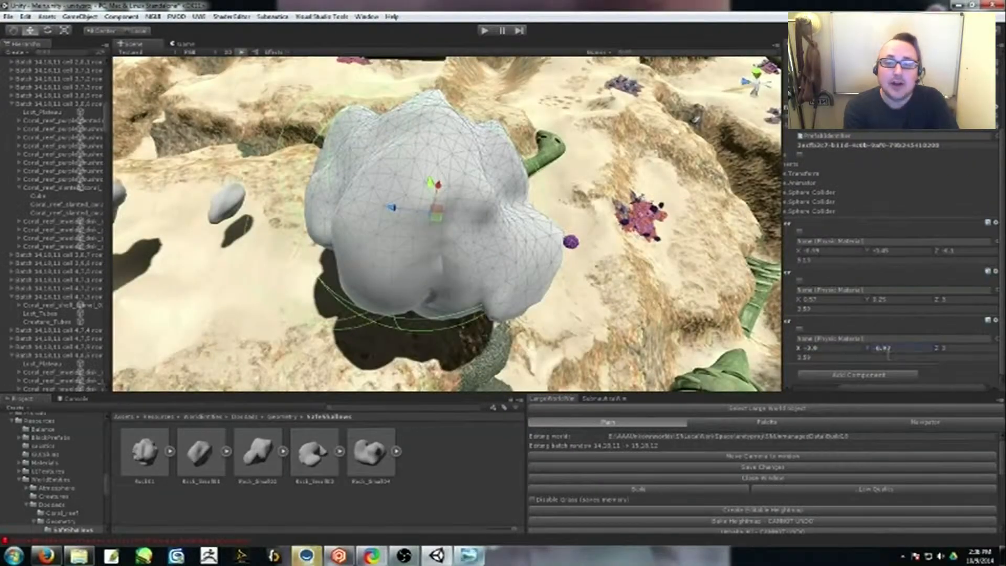
{"action": "left_click_drag", "start_coordinate": [593, 300], "coordinate": [775, 362], "text": "alt"}
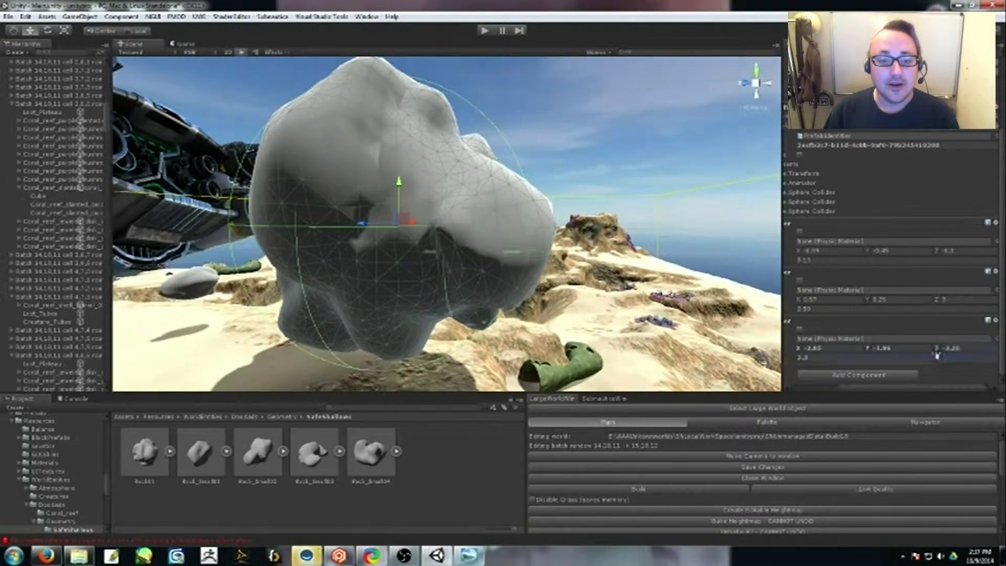
{"action": "left_click_drag", "start_coordinate": [660, 298], "coordinate": [943, 275], "text": "alt"}
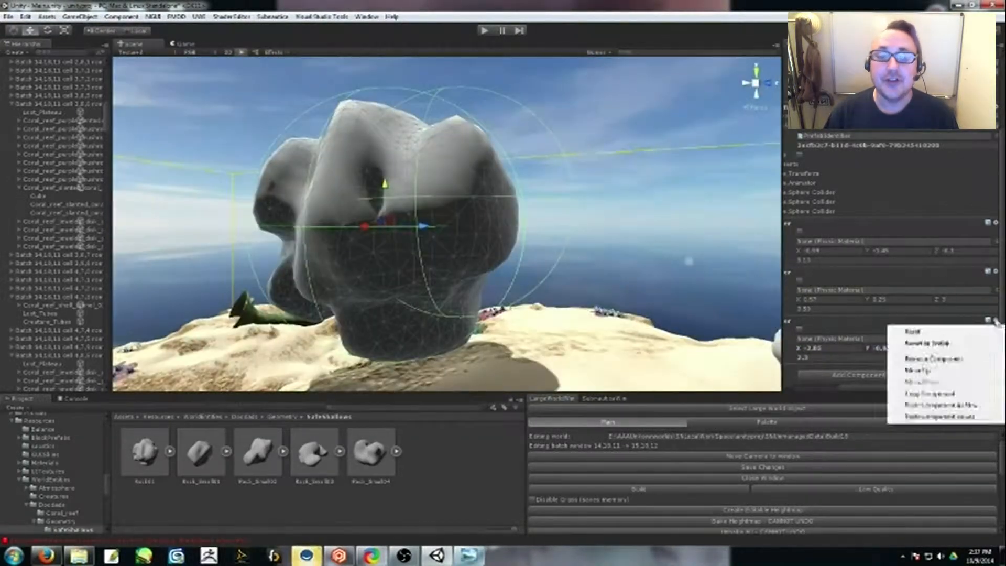
Step: Undo the last collider change and copy the large rock's third sphere collider component
{"action": "key", "text": "ctrl+z"}
{"action": "left_click", "coordinate": [996, 311]}
{"action": "left_click", "coordinate": [957, 394]}
Step: Select the Rock_Small02 rock in the scene and save the world changes
{"action": "left_click_drag", "start_coordinate": [655, 294], "coordinate": [598, 205], "text": "alt"}
{"action": "left_click", "coordinate": [398, 136]}
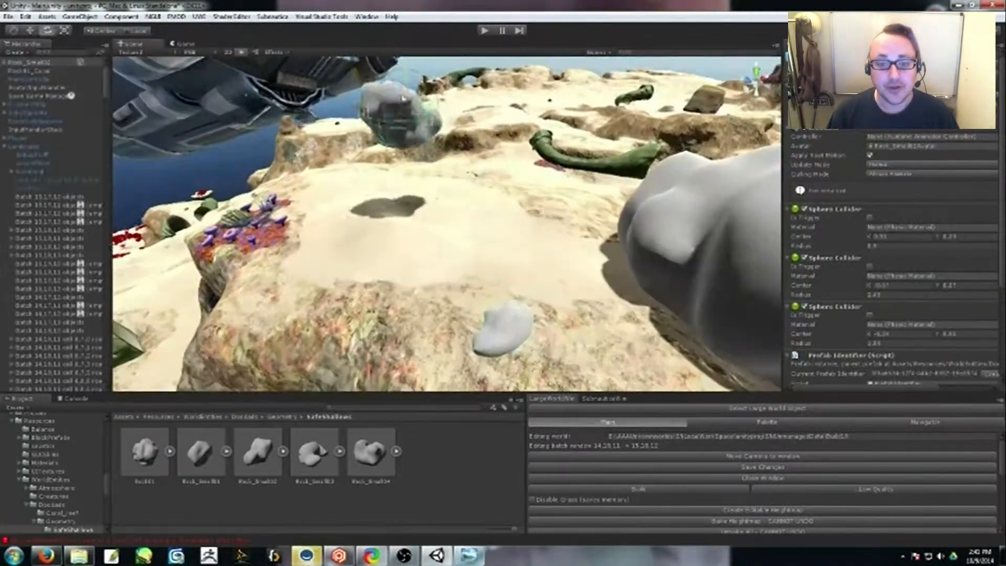
{"action": "left_click_drag", "start_coordinate": [412, 354], "coordinate": [697, 293], "text": "alt"}
{"action": "left_click", "coordinate": [760, 468]}
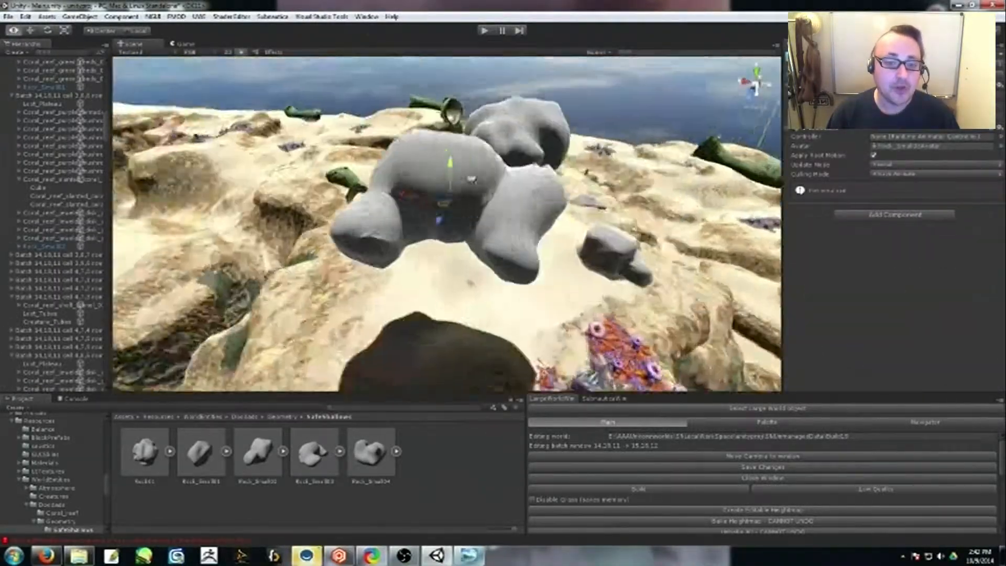
Step: Add a capsule collider and two sphere colliders to the Rock_Small03 prefab
{"action": "left_click", "coordinate": [894, 215]}
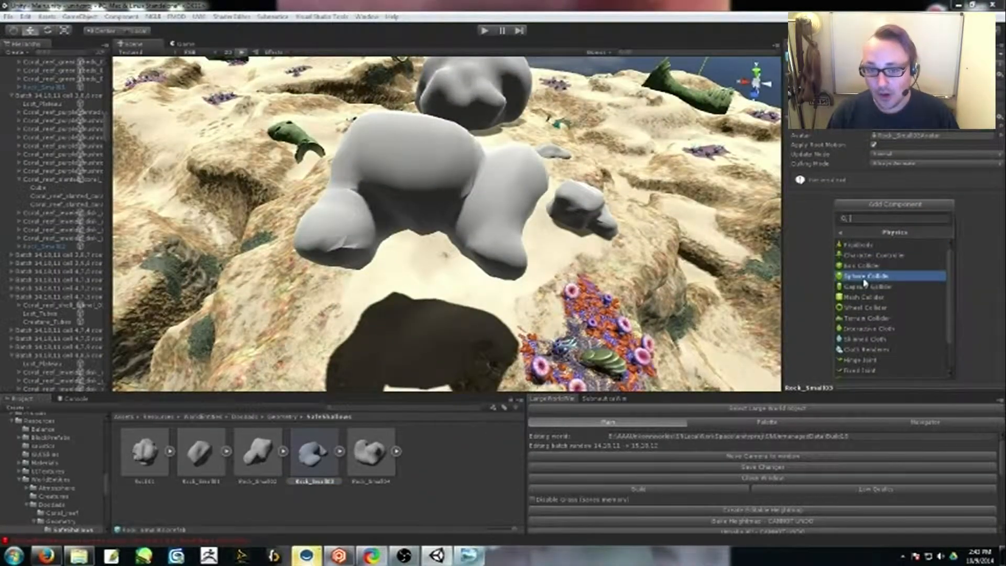
{"action": "left_click", "coordinate": [865, 287]}
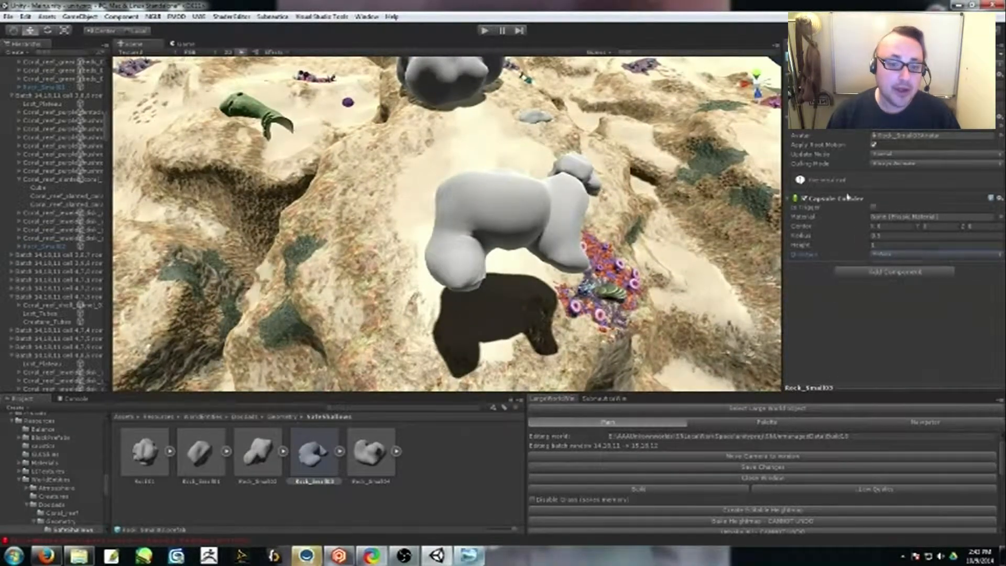
{"action": "left_click", "coordinate": [895, 272]}
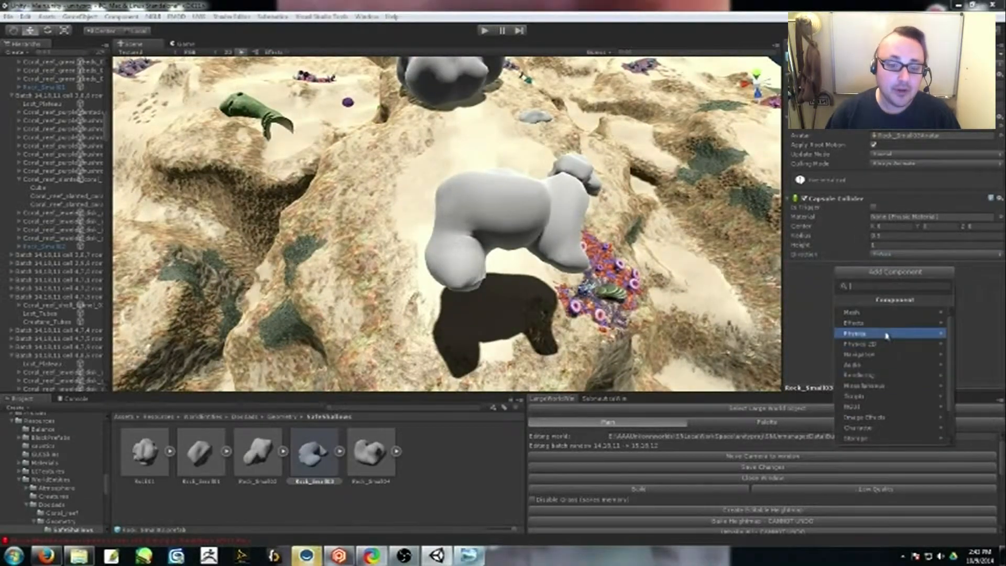
{"action": "left_click", "coordinate": [884, 335]}
{"action": "left_click", "coordinate": [885, 345]}
{"action": "left_click", "coordinate": [895, 322]}
{"action": "left_click", "coordinate": [881, 381]}
{"action": "left_click", "coordinate": [879, 390]}
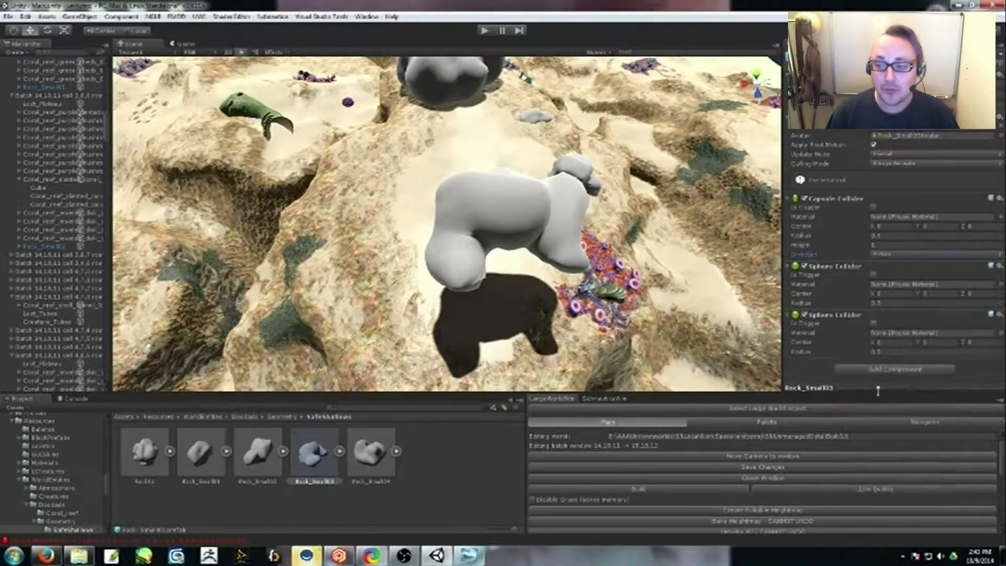
Step: Select the Rock_Small03 rock in the scene, raise its capsule collider's height and set the direction to X-Axis
{"action": "left_click", "coordinate": [505, 220]}
{"action": "left_click_drag", "start_coordinate": [505, 221], "coordinate": [629, 173], "text": "alt"}
{"action": "left_click_drag", "start_coordinate": [801, 255], "coordinate": [872, 255]}
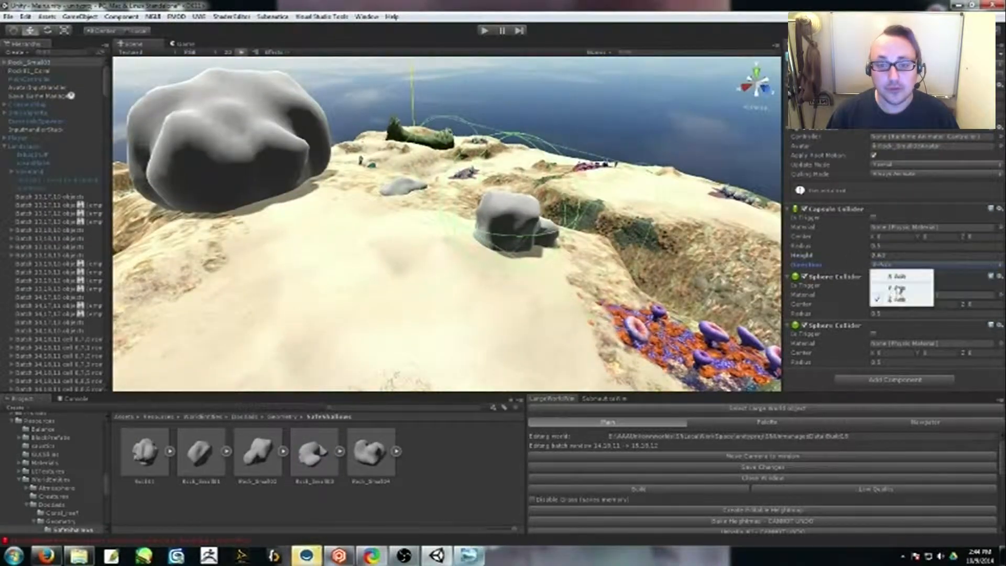
{"action": "left_click", "coordinate": [906, 273]}
{"action": "right_click_drag", "start_coordinate": [608, 287], "coordinate": [634, 347]}
{"action": "left_click", "coordinate": [862, 256]}
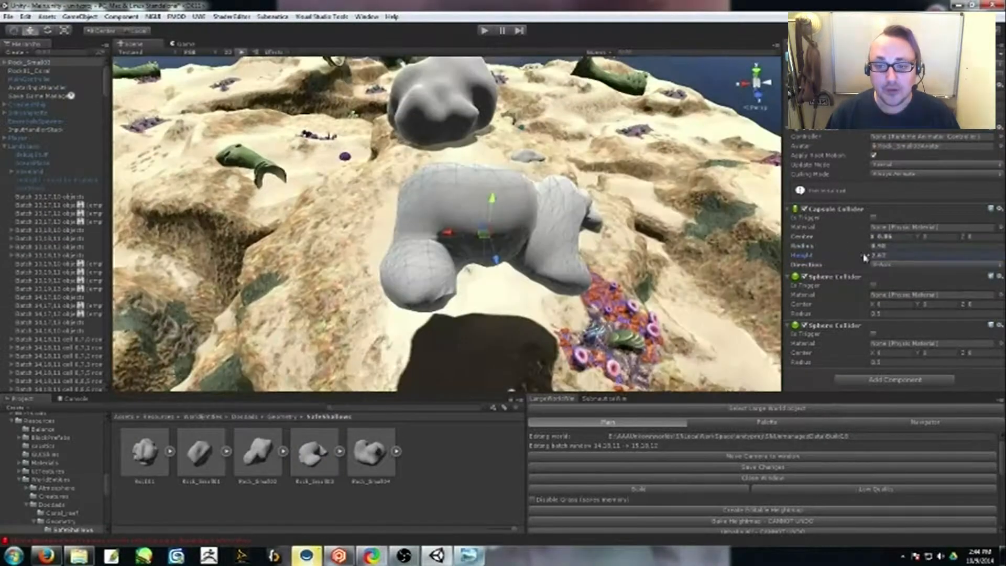
Step: Adjust the capsule collider's radius and centre so it covers the main body of Rock_Small03
{"action": "left_click_drag", "start_coordinate": [656, 252], "coordinate": [744, 280], "text": "alt"}
{"action": "left_click_drag", "start_coordinate": [802, 245], "coordinate": [865, 252]}
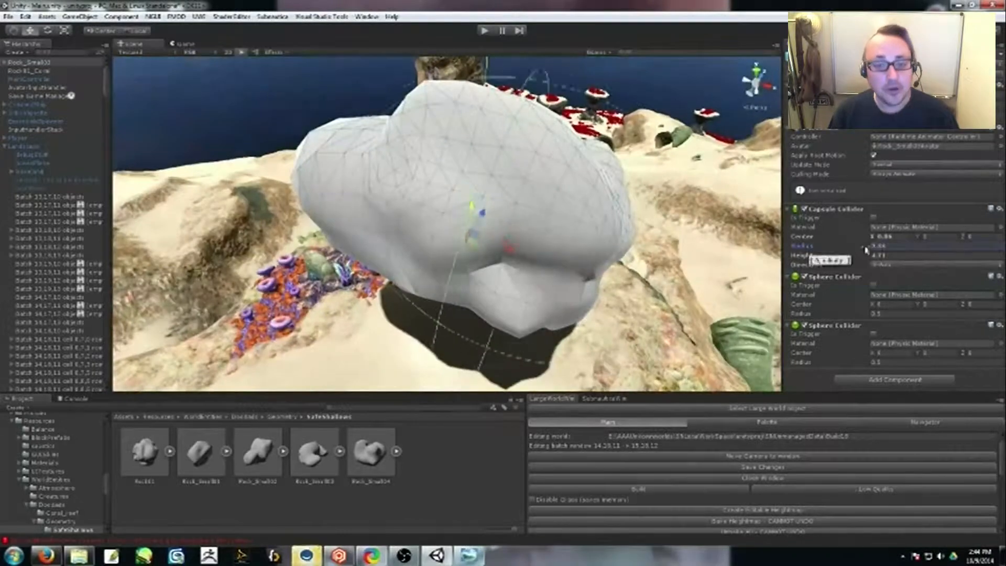
{"action": "left_click_drag", "start_coordinate": [697, 241], "coordinate": [441, 247], "text": "alt"}
{"action": "left_click_drag", "start_coordinate": [963, 236], "coordinate": [980, 238]}
{"action": "left_click_drag", "start_coordinate": [856, 248], "coordinate": [847, 248]}
{"action": "left_click_drag", "start_coordinate": [550, 262], "coordinate": [818, 131], "text": "alt"}
{"action": "left_click_drag", "start_coordinate": [965, 238], "coordinate": [958, 239]}
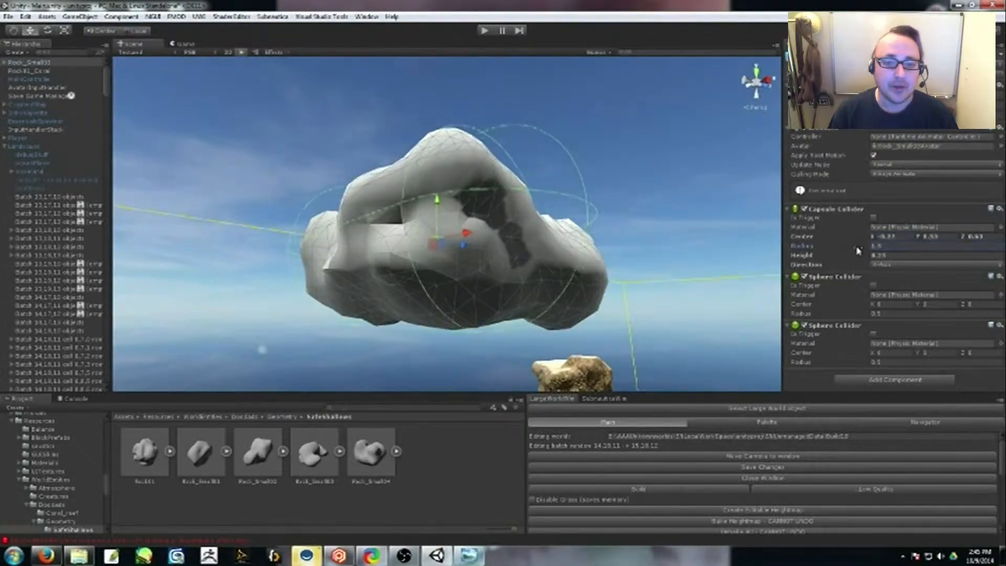
Step: Finish sizing Rock_Small03's capsule collider against the rock body and copy the component
{"action": "left_click_drag", "start_coordinate": [619, 236], "coordinate": [890, 358], "text": "alt"}
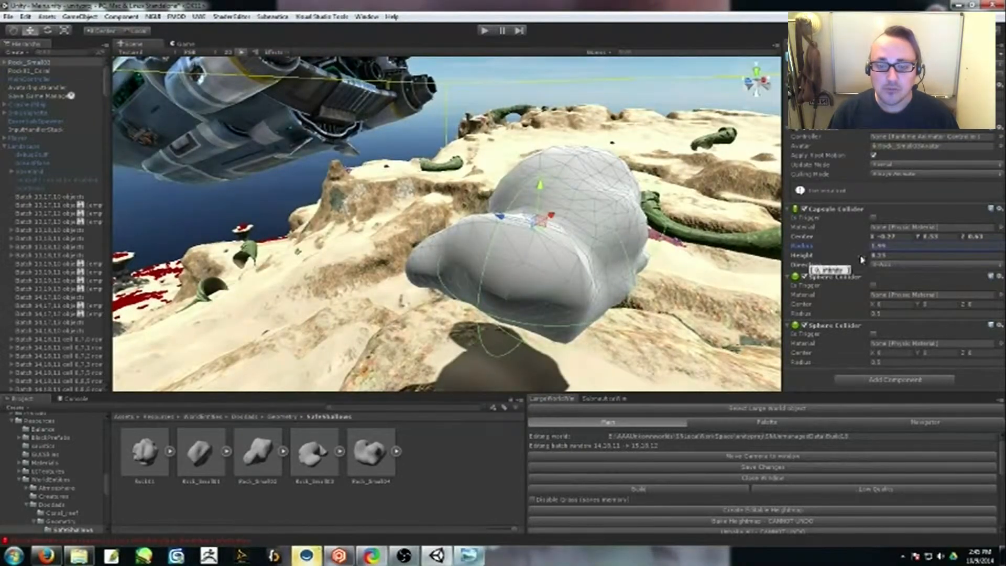
{"action": "right_click_drag", "start_coordinate": [723, 262], "coordinate": [209, 314]}
{"action": "left_click", "coordinate": [999, 208]}
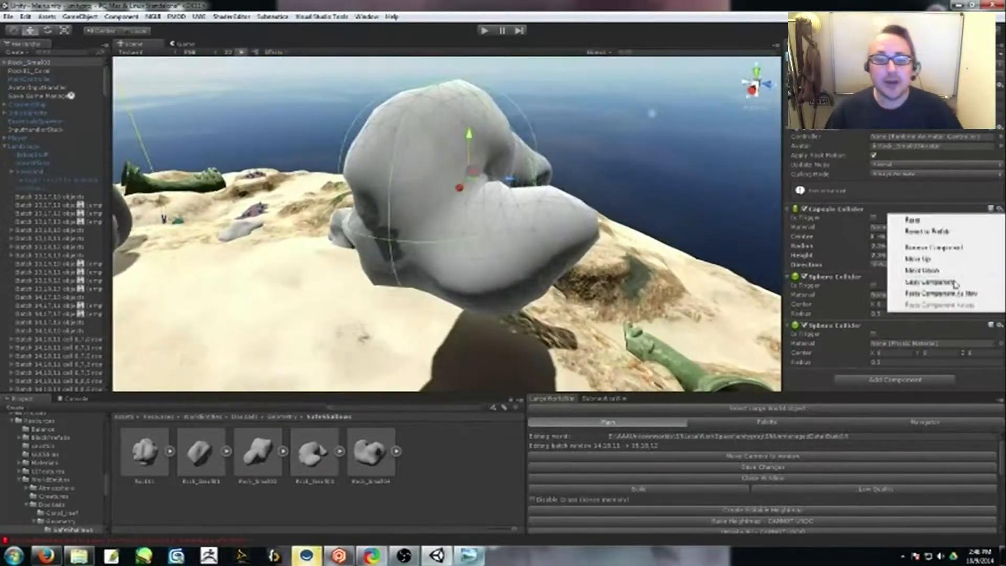
{"action": "left_click", "coordinate": [954, 283]}
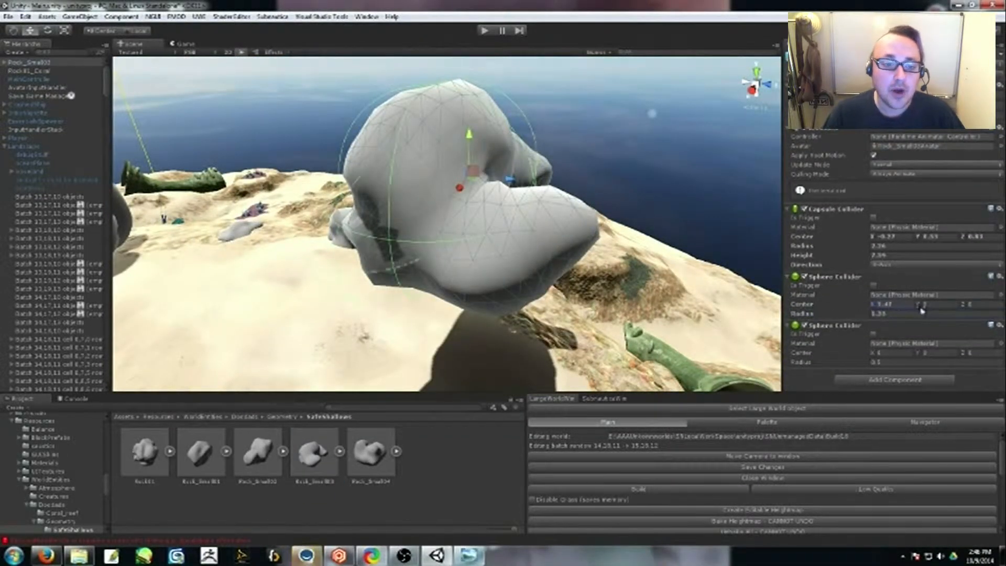
Step: Fit the first sphere collider around one lobe of Rock_Small03, with its centre at about X 1.94, Y 0.06, Z 2.41
{"action": "left_click_drag", "start_coordinate": [760, 314], "coordinate": [924, 308], "text": "alt"}
{"action": "left_click_drag", "start_coordinate": [835, 315], "coordinate": [841, 314]}
{"action": "left_click_drag", "start_coordinate": [744, 236], "coordinate": [949, 299], "text": "alt"}
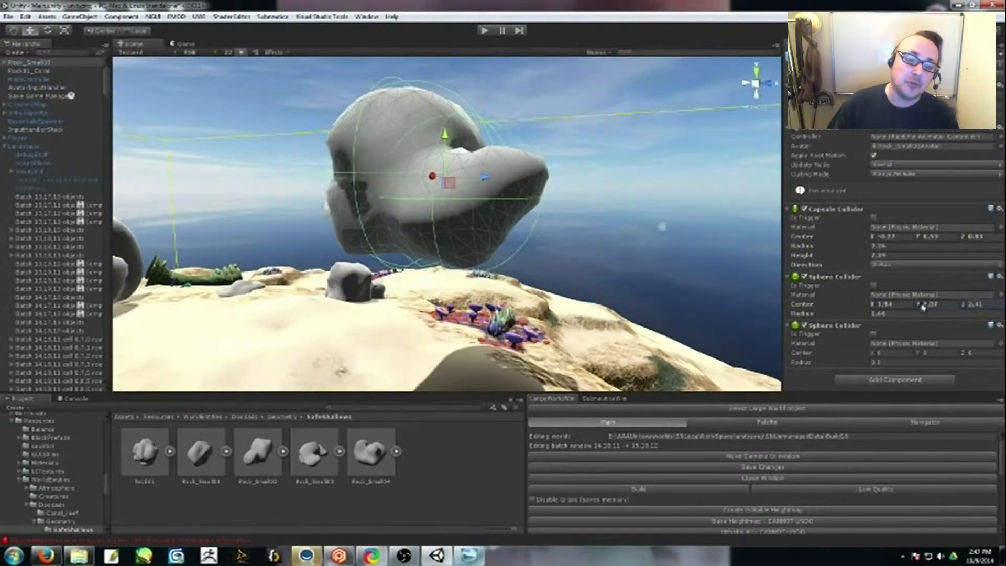
{"action": "left_click_drag", "start_coordinate": [697, 302], "coordinate": [223, 402], "text": "alt"}
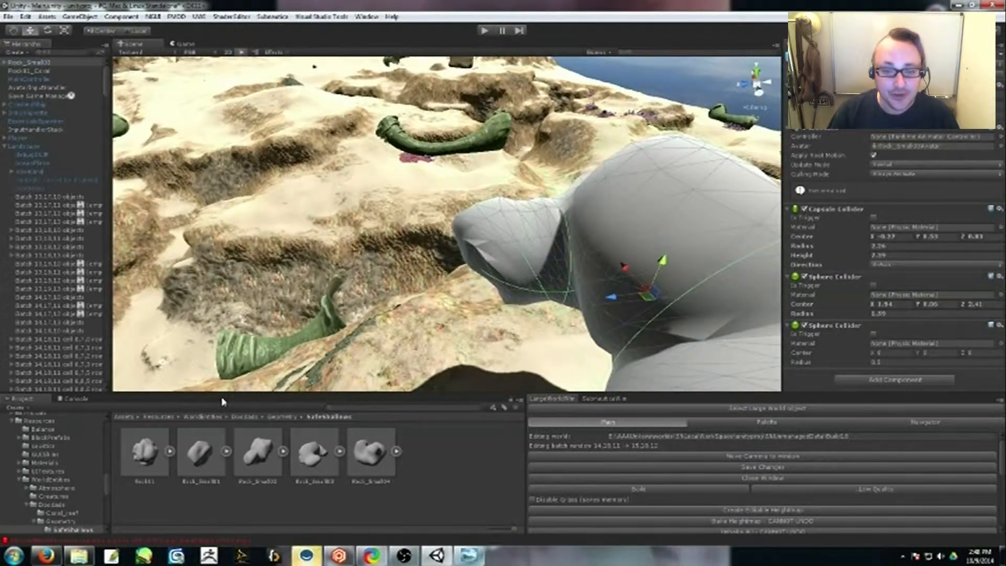
{"action": "left_click_drag", "start_coordinate": [367, 315], "coordinate": [577, 231], "text": "alt"}
Step: Copy the scene rock's first sphere collider and paste its values onto the matching collider of the Rock_Small03 prefab
{"action": "left_click", "coordinate": [999, 277]}
{"action": "left_click", "coordinate": [930, 338]}
{"action": "left_click", "coordinate": [316, 452]}
{"action": "left_click", "coordinate": [999, 266]}
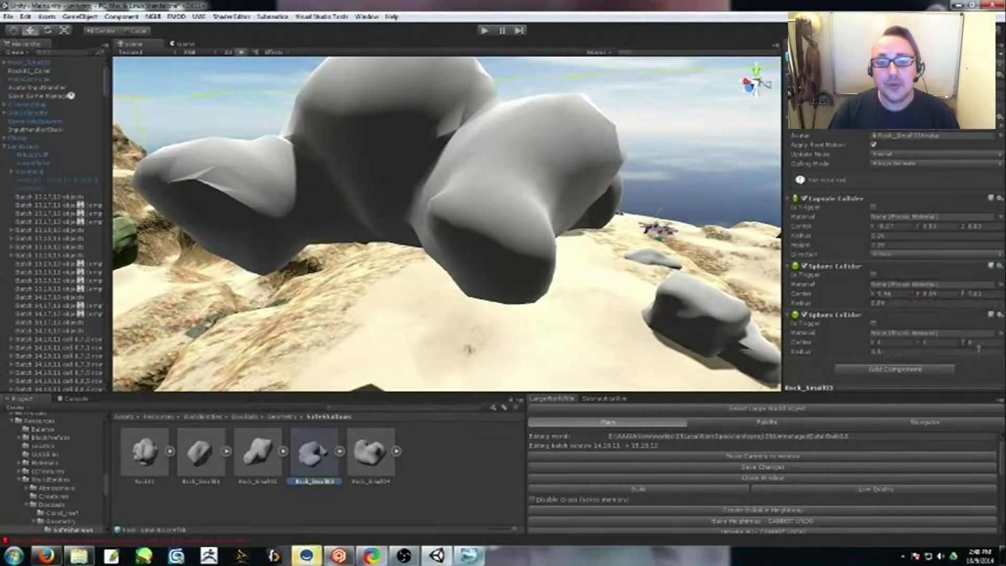
{"action": "left_click", "coordinate": [978, 351]}
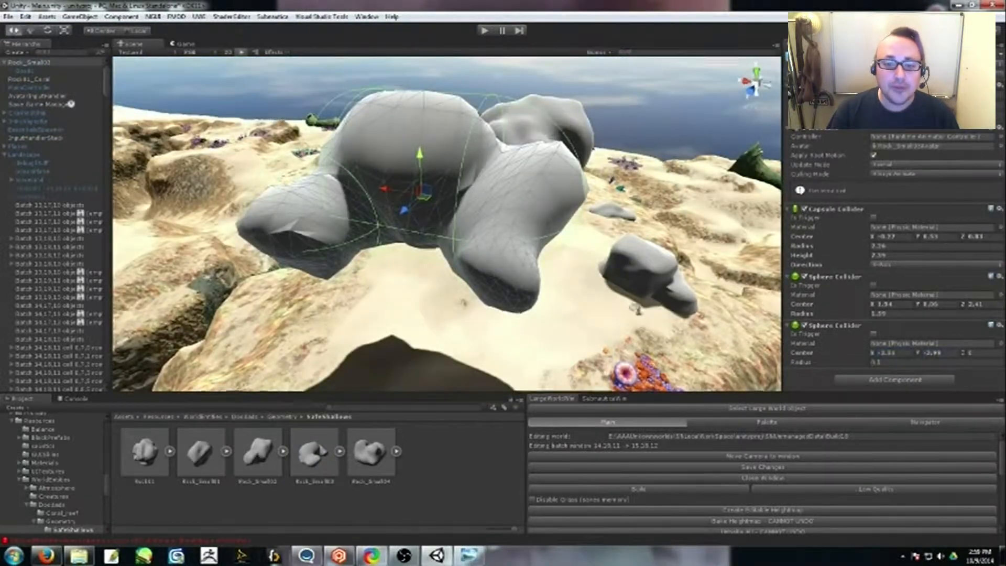
Step: Fit the second sphere collider around Rock_Small03's other lobe and paste its values onto the prefab's matching collider
{"action": "left_click_drag", "start_coordinate": [639, 309], "coordinate": [912, 256], "text": "alt"}
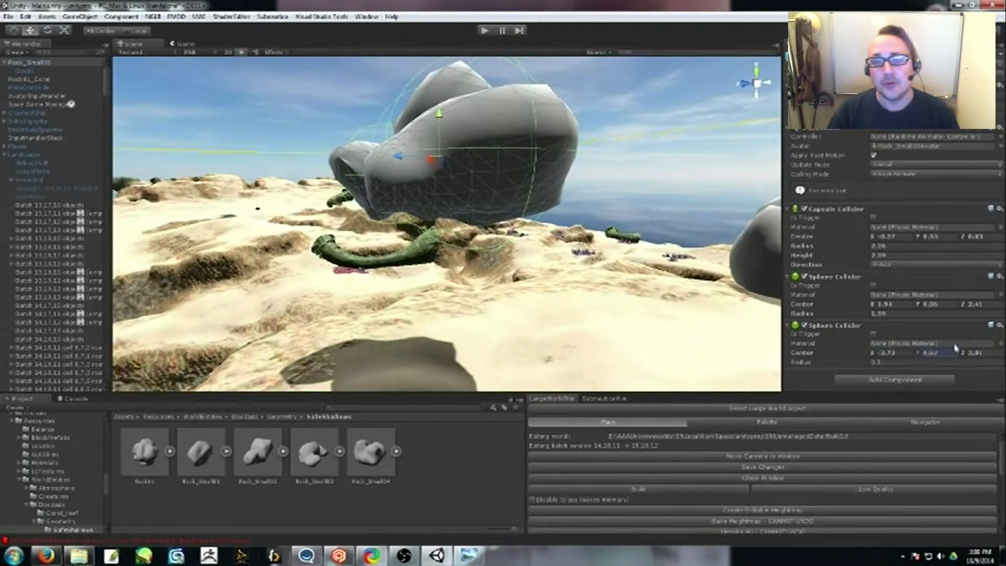
{"action": "left_click_drag", "start_coordinate": [524, 236], "coordinate": [912, 273], "text": "alt"}
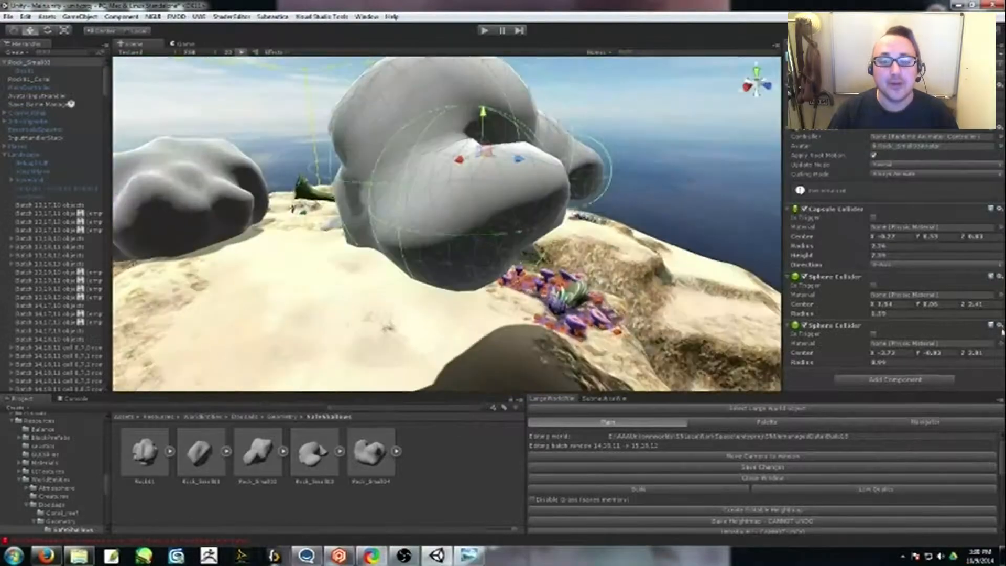
{"action": "left_click", "coordinate": [999, 325]}
{"action": "left_click", "coordinate": [930, 387]}
{"action": "left_click", "coordinate": [314, 452]}
{"action": "left_click", "coordinate": [999, 314]}
{"action": "left_click", "coordinate": [931, 402]}
Step: Activate the Rotate tool for the rock in the scene, and select the Rock_Small04 prefab in SafeShallows
{"action": "left_click_drag", "start_coordinate": [676, 293], "coordinate": [467, 332], "text": "alt"}
{"action": "left_click", "coordinate": [463, 213]}
{"action": "scroll", "coordinate": [463, 214], "scroll_direction": "down", "scroll_amount": 3}
{"action": "middle_click_drag", "start_coordinate": [463, 213], "coordinate": [327, 354]}
{"action": "key", "text": "e"}
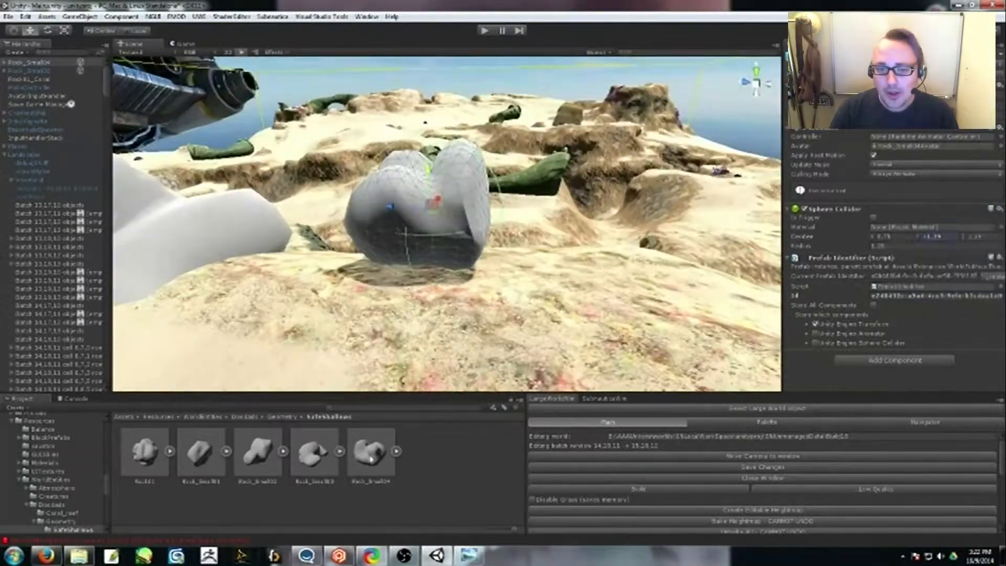
{"action": "left_click", "coordinate": [370, 455]}
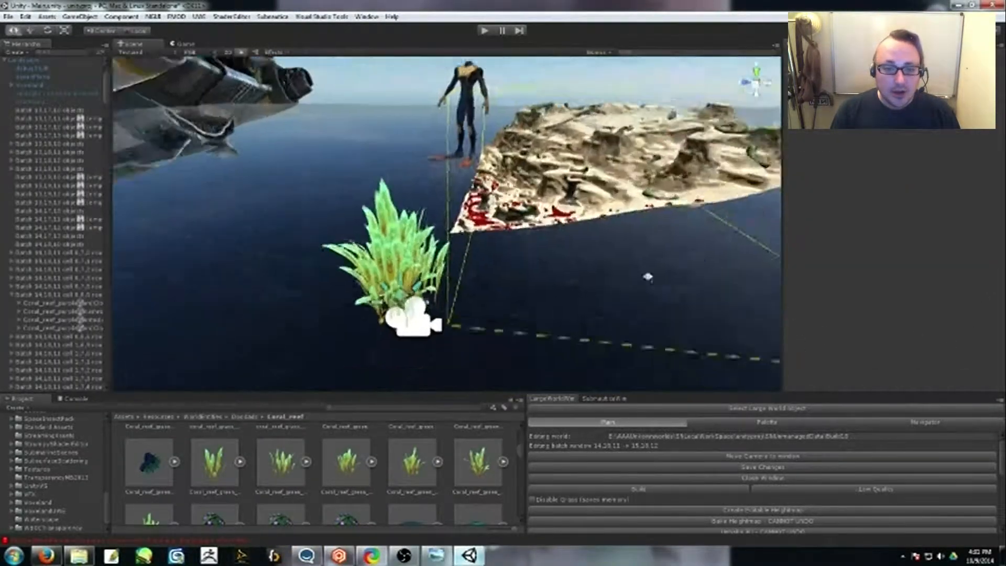
Step: Delete the overlapping green reed clumps standing beside the camera outside the terrain
{"action": "left_click", "coordinate": [452, 220]}
{"action": "key", "text": "Delete"}
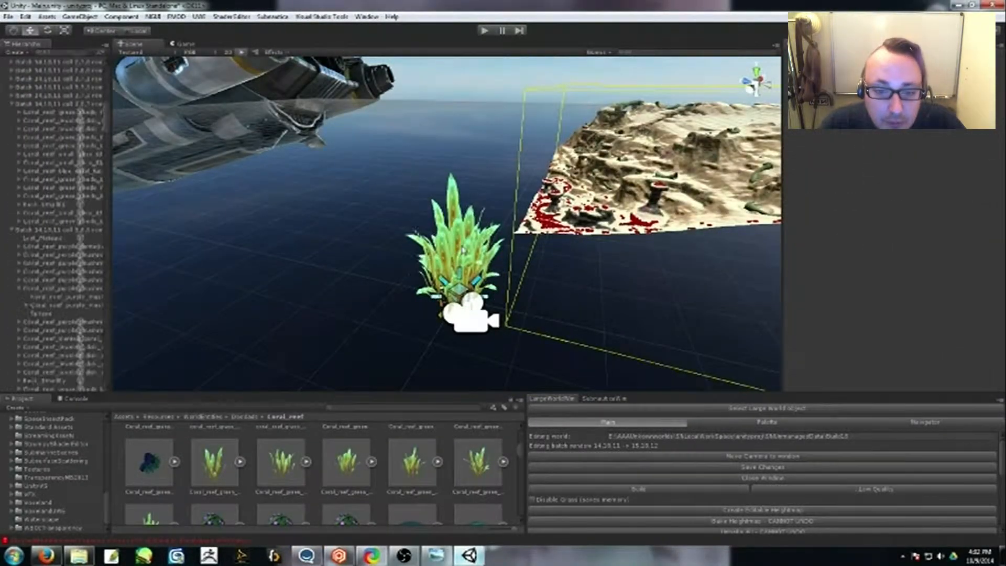
{"action": "left_click", "coordinate": [456, 236]}
{"action": "key", "text": "Delete"}
{"action": "left_click", "coordinate": [462, 246]}
{"action": "key", "text": "Delete"}
Step: Place a Coral_reef_green_reeds clump on the sand next to the Rock_Small03 rock
{"action": "left_click_drag", "start_coordinate": [462, 246], "coordinate": [486, 260], "text": "alt"}
{"action": "left_click", "coordinate": [485, 260]}
{"action": "left_click", "coordinate": [550, 283]}
{"action": "left_click", "coordinate": [550, 283]}
{"action": "left_click_drag", "start_coordinate": [550, 283], "coordinate": [258, 348], "text": "alt"}
{"action": "right_click_drag", "start_coordinate": [258, 348], "coordinate": [488, 225]}
{"action": "left_click", "coordinate": [487, 225]}
{"action": "left_click", "coordinate": [472, 173]}
{"action": "right_click_drag", "start_coordinate": [472, 173], "coordinate": [325, 388]}
{"action": "left_click", "coordinate": [214, 462]}
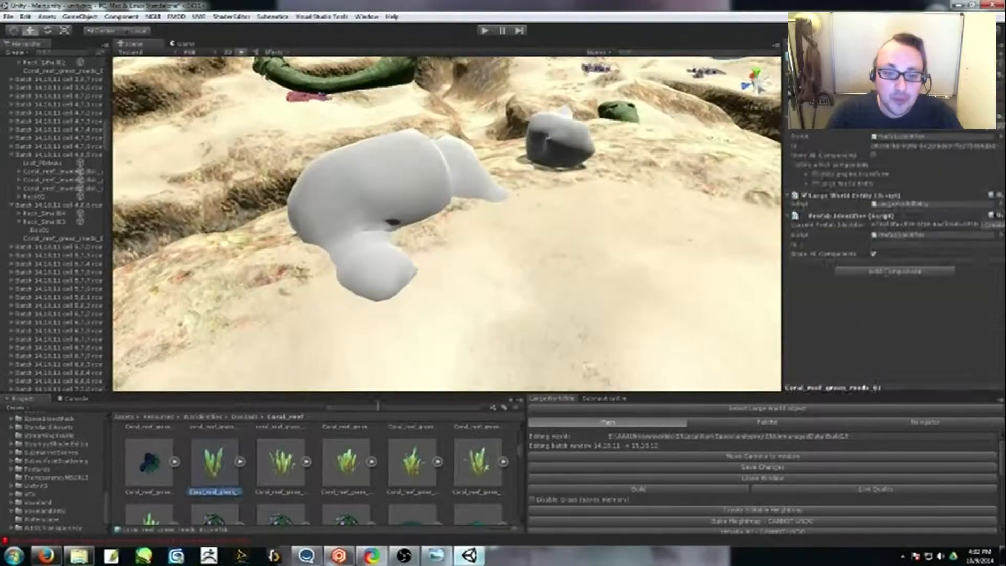
{"action": "key", "text": "Right"}
{"action": "key", "text": "Right"}
{"action": "key", "text": "Right"}
{"action": "left_click_drag", "start_coordinate": [478, 440], "coordinate": [495, 241]}
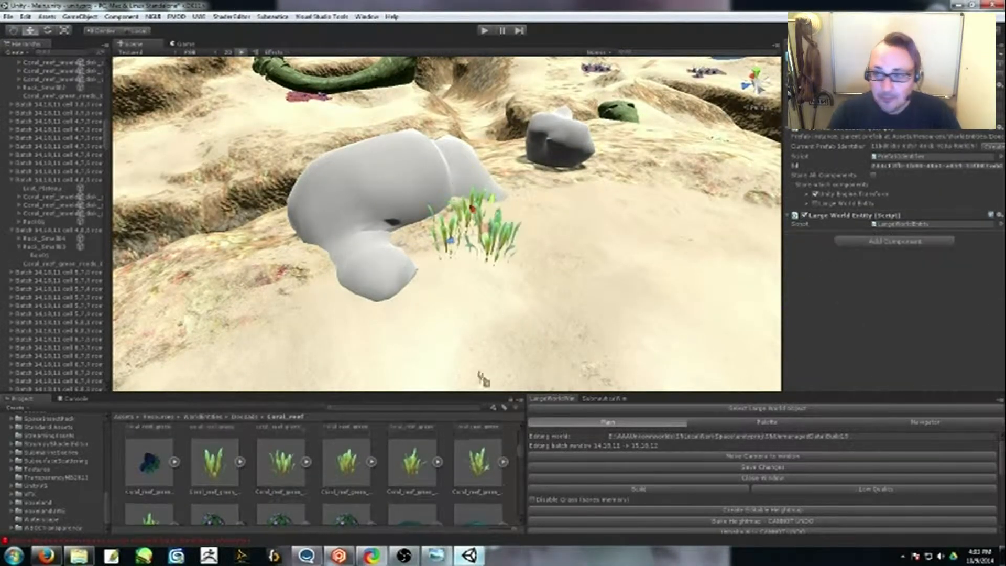
Step: Place several different green reed clumps on the sand around the nearby rocks
{"action": "right_click_drag", "start_coordinate": [492, 236], "coordinate": [482, 220]}
{"action": "left_click_drag", "start_coordinate": [477, 453], "coordinate": [482, 367]}
{"action": "right_click_drag", "start_coordinate": [483, 262], "coordinate": [485, 304]}
{"action": "scroll", "coordinate": [314, 471], "scroll_direction": "down", "scroll_amount": 1}
{"action": "right_click_drag", "start_coordinate": [445, 236], "coordinate": [429, 283]}
{"action": "left_click_drag", "start_coordinate": [149, 490], "coordinate": [513, 251]}
{"action": "right_click_drag", "start_coordinate": [493, 241], "coordinate": [482, 215]}
{"action": "mouse_move", "coordinate": [215, 461]}
{"action": "left_mouse_down"}
{"action": "mouse_move", "coordinate": [467, 264]}
{"action": "mouse_move", "coordinate": [500, 209]}
{"action": "left_mouse_up"}
{"action": "left_click_drag", "start_coordinate": [146, 519], "coordinate": [461, 226]}
{"action": "left_click_drag", "start_coordinate": [215, 440], "coordinate": [419, 294]}
{"action": "right_click_drag", "start_coordinate": [445, 262], "coordinate": [430, 283]}
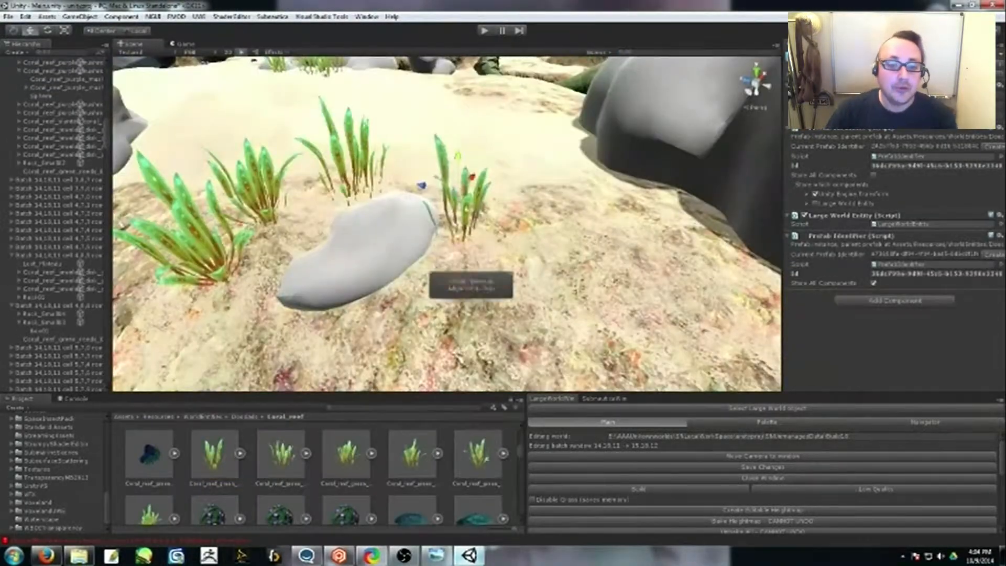
Step: Add more green reed clumps around the small flat rock and across the slope beside the large rock
{"action": "left_click_drag", "start_coordinate": [215, 454], "coordinate": [493, 296]}
{"action": "right_click_drag", "start_coordinate": [492, 262], "coordinate": [471, 304]}
{"action": "left_click_drag", "start_coordinate": [346, 472], "coordinate": [493, 252]}
{"action": "right_click_drag", "start_coordinate": [493, 251], "coordinate": [472, 293]}
{"action": "left_click_drag", "start_coordinate": [345, 467], "coordinate": [498, 202]}
{"action": "left_click_drag", "start_coordinate": [375, 487], "coordinate": [435, 262]}
{"action": "left_click_drag", "start_coordinate": [346, 477], "coordinate": [469, 275]}
{"action": "left_click_drag", "start_coordinate": [346, 487], "coordinate": [419, 262]}
{"action": "right_click_drag", "start_coordinate": [445, 252], "coordinate": [445, 189]}
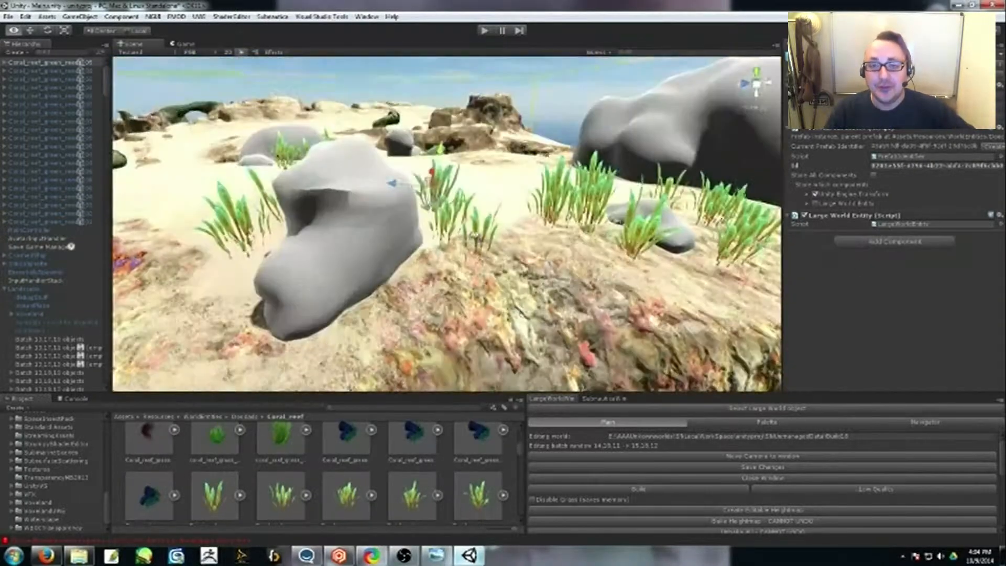
Step: Place one more green reed clump near the lobed rock and save the world changes
{"action": "left_click_drag", "start_coordinate": [346, 493], "coordinate": [378, 283]}
{"action": "right_click_drag", "start_coordinate": [430, 221], "coordinate": [430, 283]}
{"action": "left_click", "coordinate": [746, 469]}
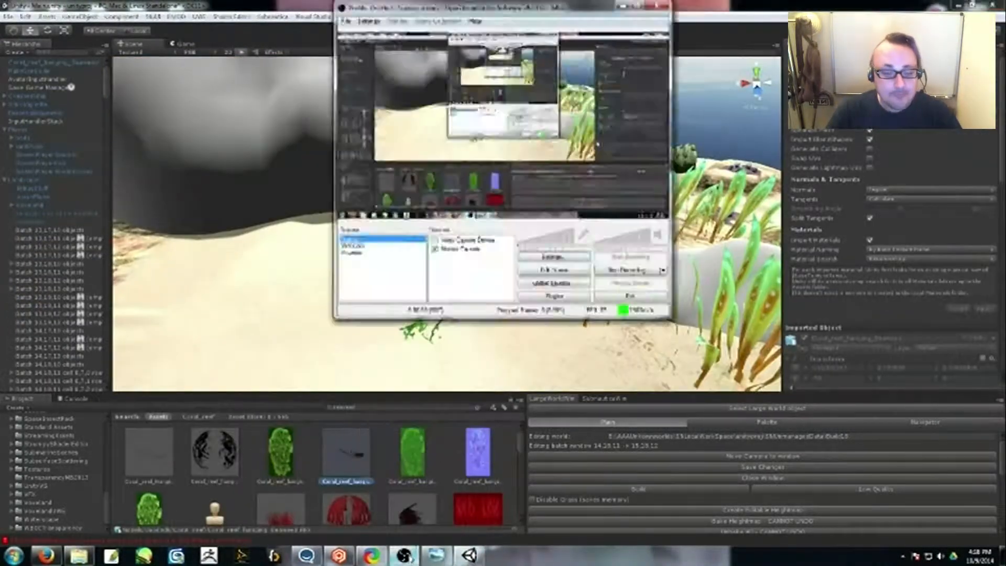
Step: Create a new prefab named Hanging_seaweed in the Coral_reef models folder
{"action": "right_click", "coordinate": [367, 519]}
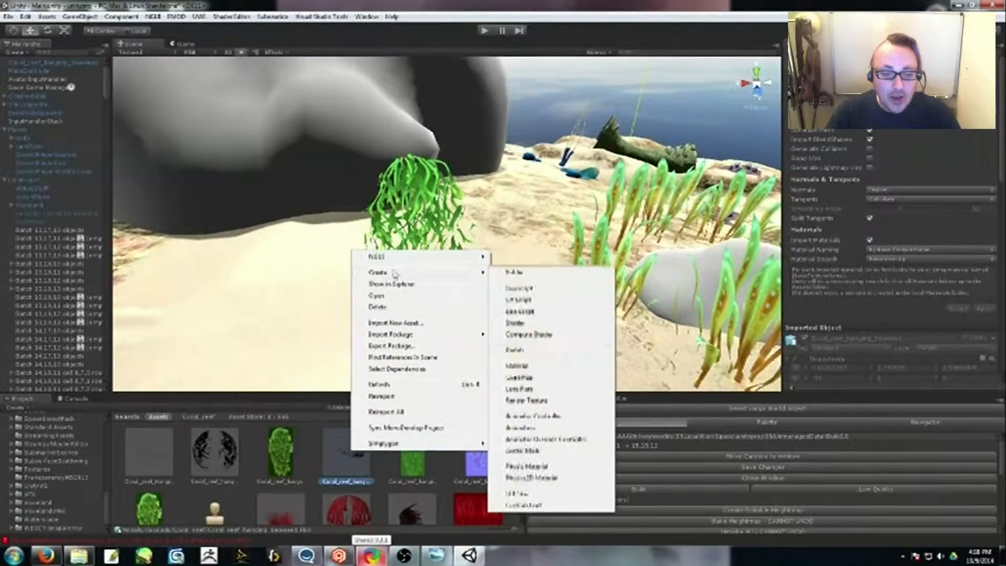
{"action": "left_click", "coordinate": [538, 354]}
{"action": "type", "text": "hanging_seaweed"}
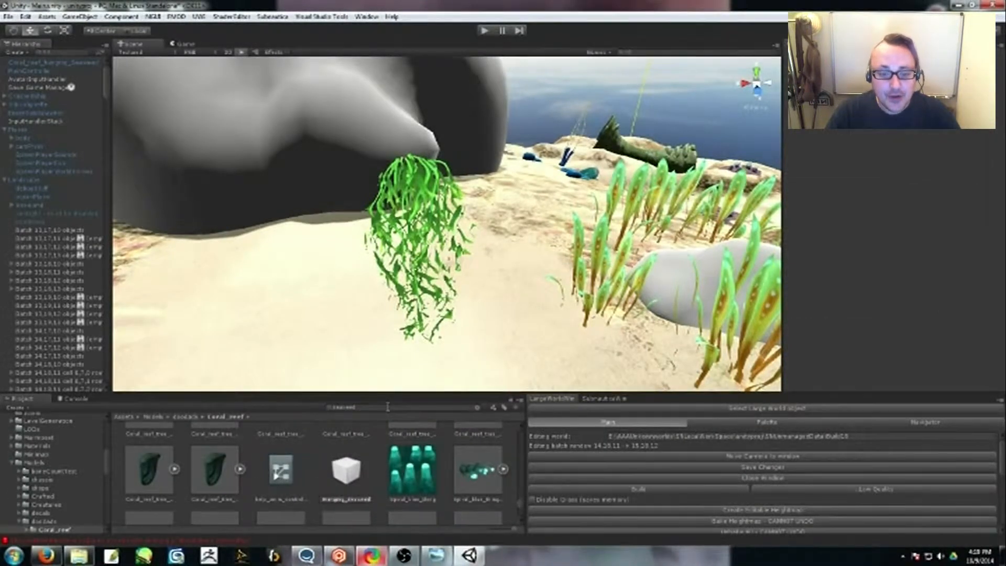
{"action": "key", "text": "Return"}
Step: Search the project assets for seaweed and rename the new prefab Coral_reef_hanging_Seaweed
{"action": "left_click_drag", "start_coordinate": [521, 502], "coordinate": [520, 448]}
{"action": "type", "text": "seaweed"}
{"action": "left_click_drag", "start_coordinate": [521, 511], "coordinate": [521, 446]}
{"action": "left_click", "coordinate": [351, 455]}
{"action": "scroll", "coordinate": [509, 459], "scroll_direction": "down", "scroll_amount": 7}
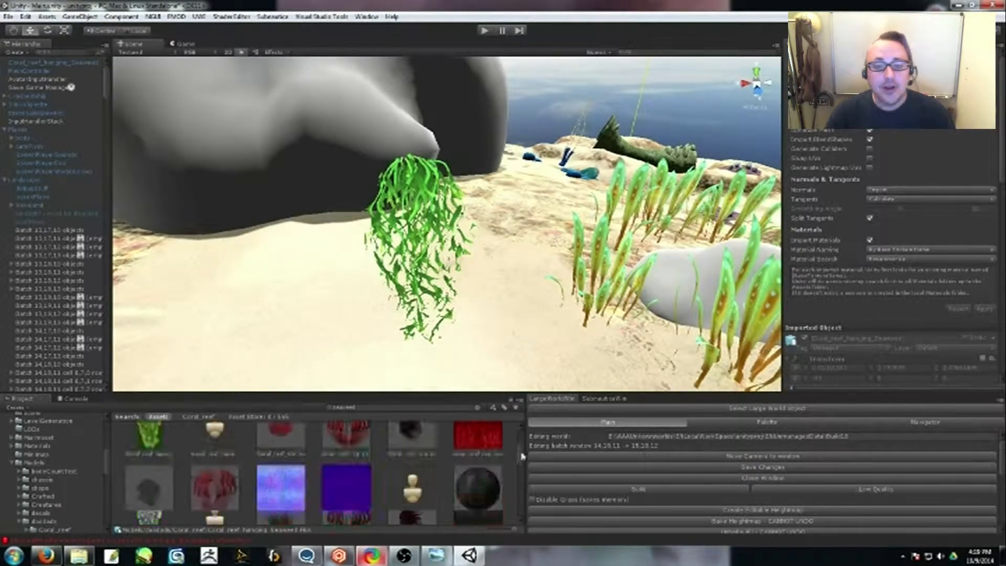
{"action": "left_click", "coordinate": [226, 517]}
{"action": "key", "text": "F2"}
{"action": "key", "text": "ctrl+v"}
{"action": "key", "text": "Return"}
Step: Add a Prefab Identifier component to the hanging seaweed prefab
{"action": "left_click", "coordinate": [235, 461]}
{"action": "scroll", "coordinate": [891, 262], "scroll_direction": "down", "scroll_amount": 5}
{"action": "left_click", "coordinate": [885, 375]}
{"action": "type", "text": "id"}
{"action": "left_click", "coordinate": [875, 298]}
{"action": "left_click", "coordinate": [870, 325]}
{"action": "scroll", "coordinate": [874, 362], "scroll_direction": "down", "scroll_amount": 2}
{"action": "scroll", "coordinate": [874, 361], "scroll_direction": "up", "scroll_amount": 2}
Step: Replace the old hanging seaweed in the scene with a copy of the new prefab
{"action": "left_click", "coordinate": [408, 184]}
{"action": "left_click_drag", "start_coordinate": [223, 458], "coordinate": [547, 205]}
{"action": "key", "text": "Delete"}
Step: Try rotating and moving the hanging seaweed to attach it to the large rock
{"action": "left_click", "coordinate": [205, 215]}
{"action": "key", "text": "e"}
{"action": "left_click_drag", "start_coordinate": [547, 251], "coordinate": [526, 220], "text": "alt"}
{"action": "key", "text": "w"}
{"action": "left_click_drag", "start_coordinate": [681, 246], "coordinate": [602, 250], "text": "alt"}
{"action": "key", "text": "e"}
{"action": "key", "text": "w"}
{"action": "left_click_drag", "start_coordinate": [482, 262], "coordinate": [435, 288]}
{"action": "left_click_drag", "start_coordinate": [561, 267], "coordinate": [507, 301], "text": "alt"}
Step: Try repositioning the hanging seaweed closer beneath the large rock's overhang
{"action": "scroll", "coordinate": [507, 301], "scroll_direction": "down", "scroll_amount": 5}
{"action": "left_click_drag", "start_coordinate": [550, 209], "coordinate": [505, 320]}
{"action": "left_click_drag", "start_coordinate": [505, 320], "coordinate": [576, 226], "text": "alt"}
{"action": "left_click_drag", "start_coordinate": [519, 152], "coordinate": [571, 184]}
{"action": "left_click_drag", "start_coordinate": [486, 183], "coordinate": [493, 249]}
{"action": "left_click_drag", "start_coordinate": [526, 293], "coordinate": [548, 305], "text": "alt"}
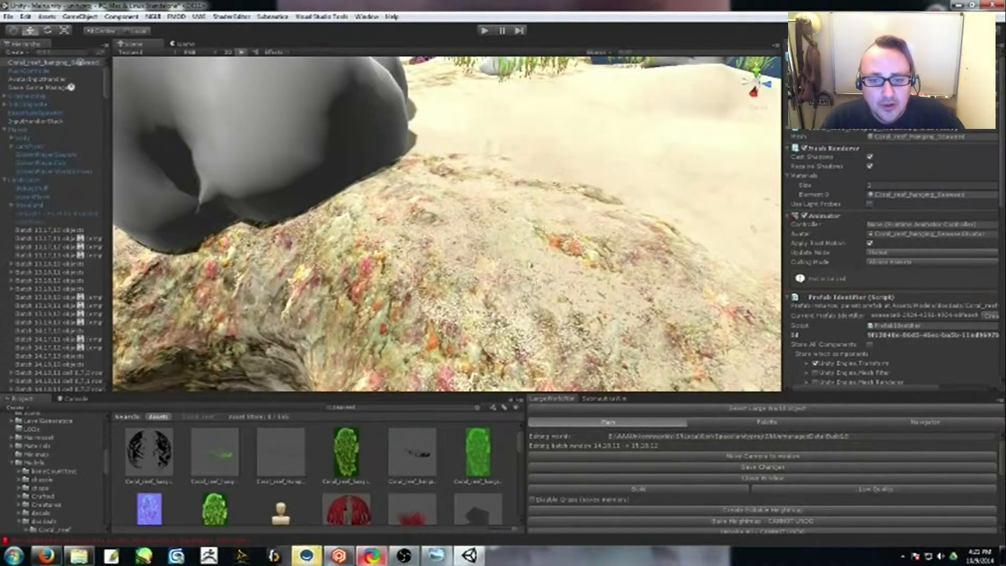
Step: Delete the hanging seaweed copy from the scene
{"action": "key", "text": "f"}
{"action": "key", "text": "Delete"}
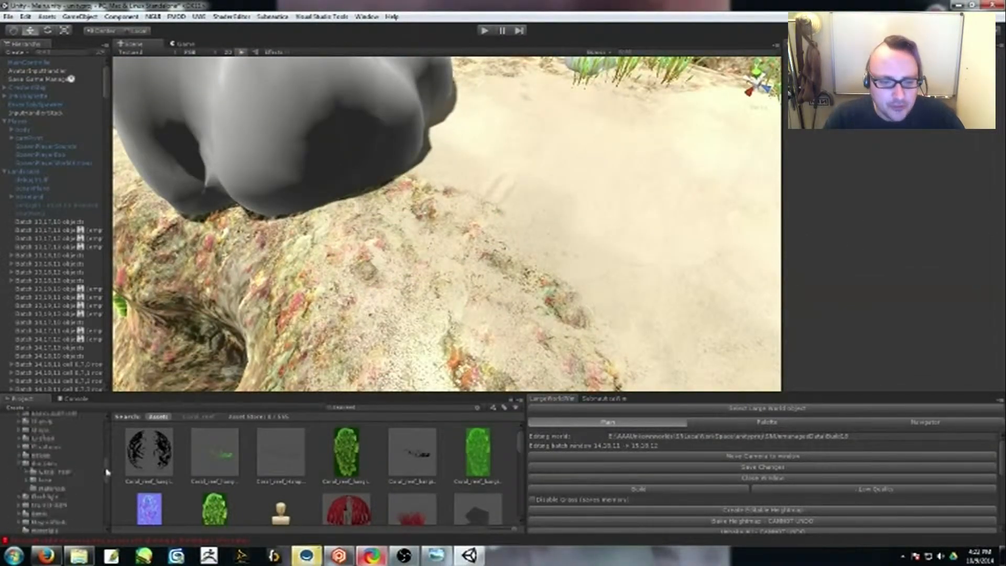
Step: Move the Coral_reef_hanging_Seaweed prefab from the Coral_reef models folder into the WorldEntities Doodads folder
{"action": "scroll", "coordinate": [63, 493], "scroll_direction": "down", "scroll_amount": 2}
{"action": "left_click", "coordinate": [53, 494]}
{"action": "scroll", "coordinate": [109, 491], "scroll_direction": "up", "scroll_amount": 5}
{"action": "left_click", "coordinate": [43, 453]}
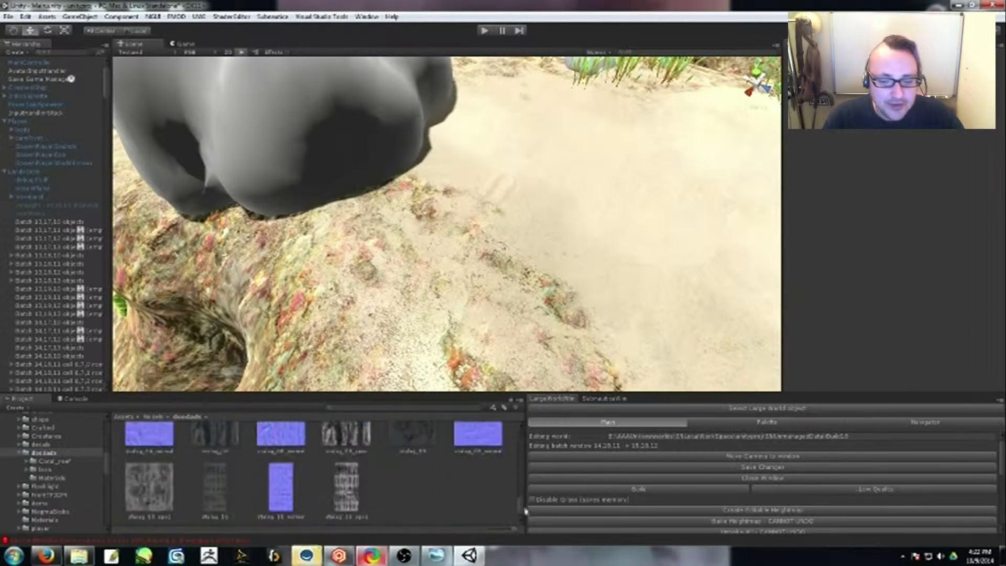
{"action": "key", "text": "Down"}
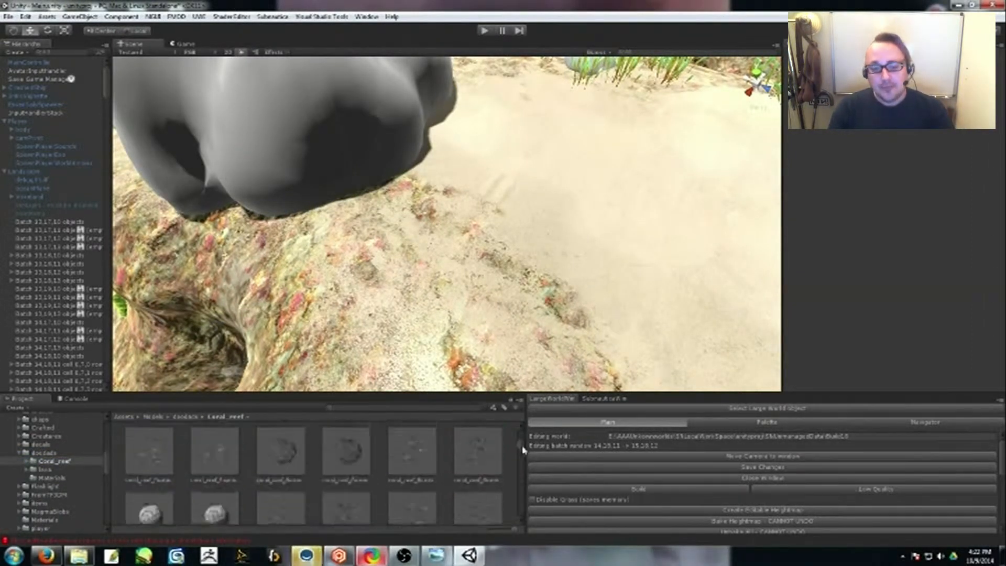
{"action": "left_click", "coordinate": [215, 454]}
{"action": "scroll", "coordinate": [109, 475], "scroll_direction": "up", "scroll_amount": 5}
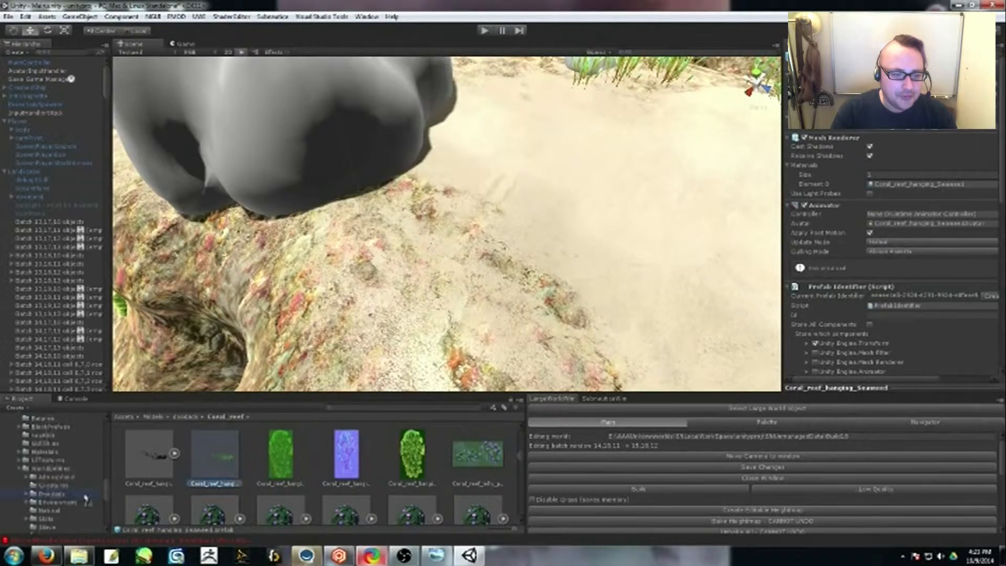
{"action": "scroll", "coordinate": [86, 499], "scroll_direction": "down", "scroll_amount": 5}
{"action": "left_click", "coordinate": [51, 479]}
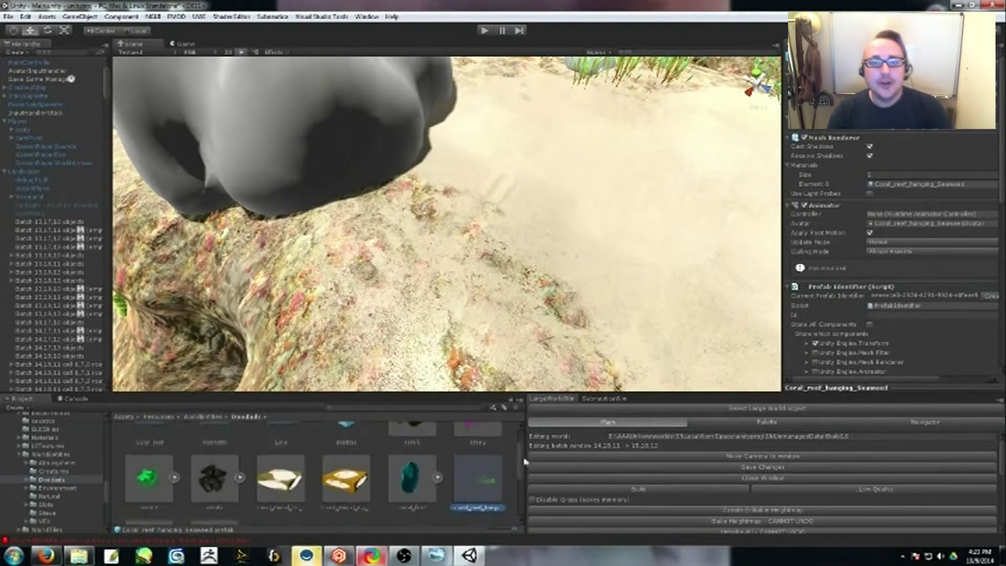
Step: Open the Coral_reef folder under Doodads and assign one of its assets in the selected prefab's Mesh Renderer settings
{"action": "left_click", "coordinate": [412, 508]}
{"action": "double_click", "coordinate": [149, 435]}
{"action": "scroll", "coordinate": [314, 466], "scroll_direction": "down", "scroll_amount": 4}
{"action": "left_click_drag", "start_coordinate": [215, 462], "coordinate": [936, 194]}
Step: Delete the purple tentacle plants from the purple coral patch on the sand
{"action": "key", "text": "shift+space"}
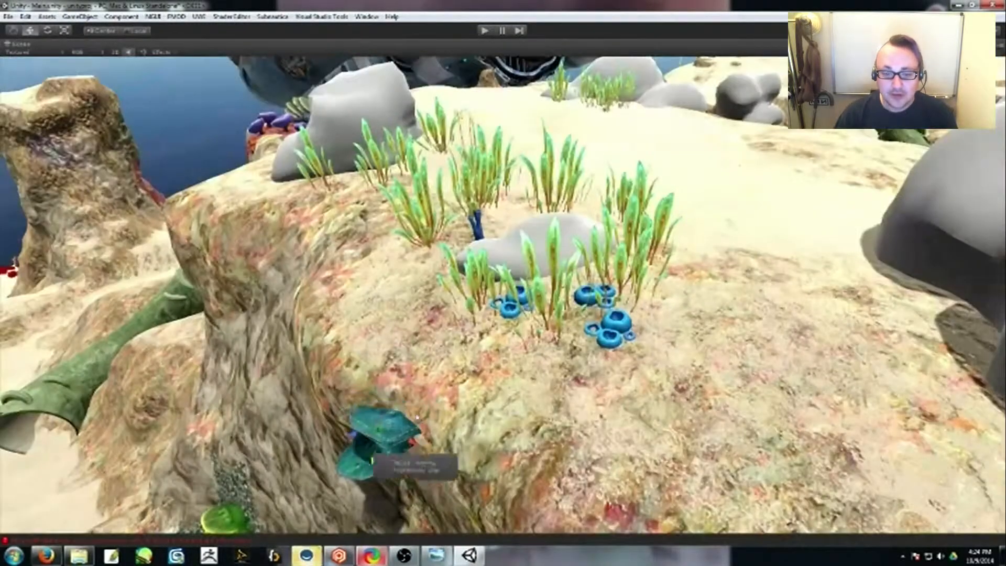
{"action": "left_click_drag", "start_coordinate": [404, 440], "coordinate": [491, 246], "text": "alt"}
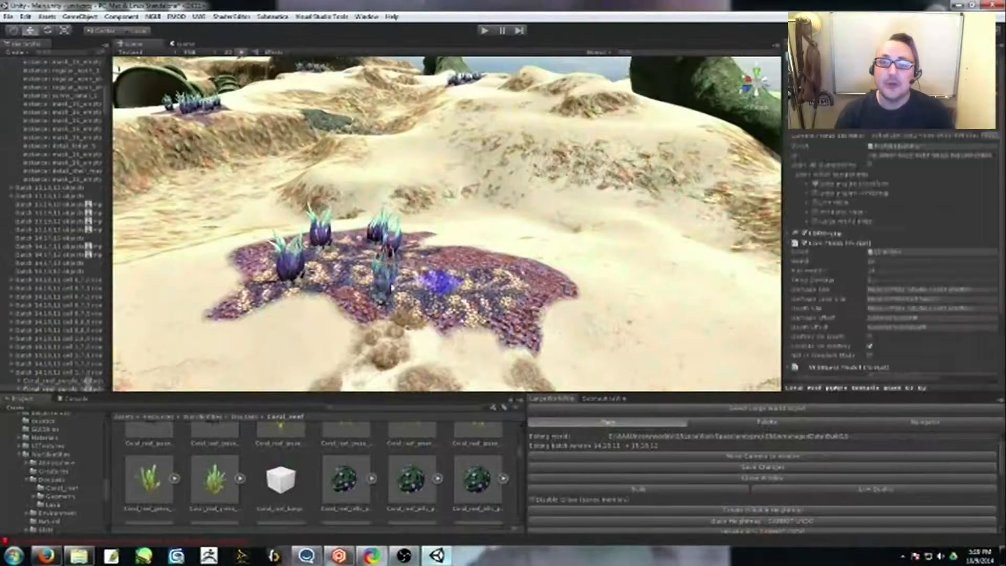
{"action": "key", "text": "Delete"}
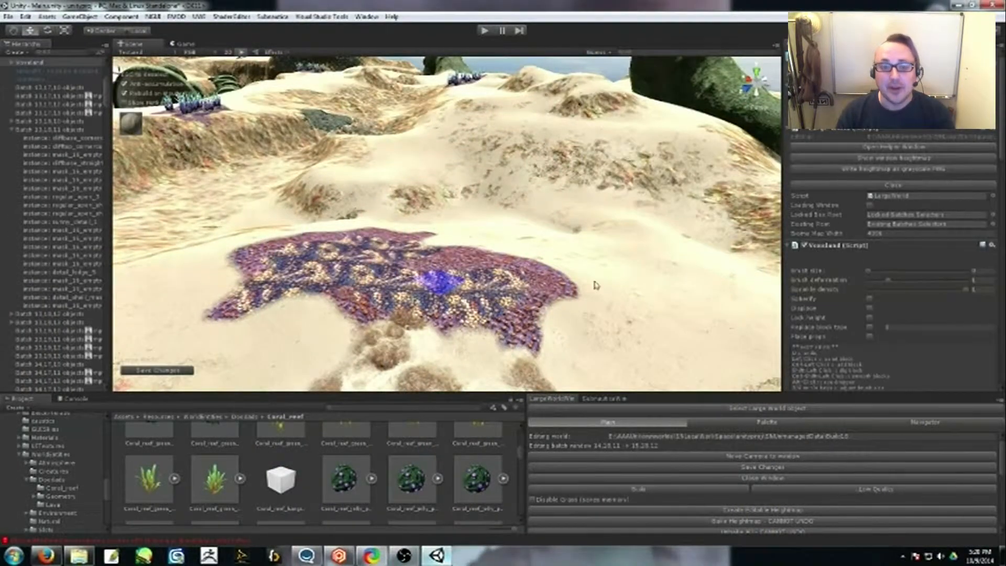
{"action": "left_click_drag", "start_coordinate": [595, 285], "coordinate": [328, 327], "text": "alt"}
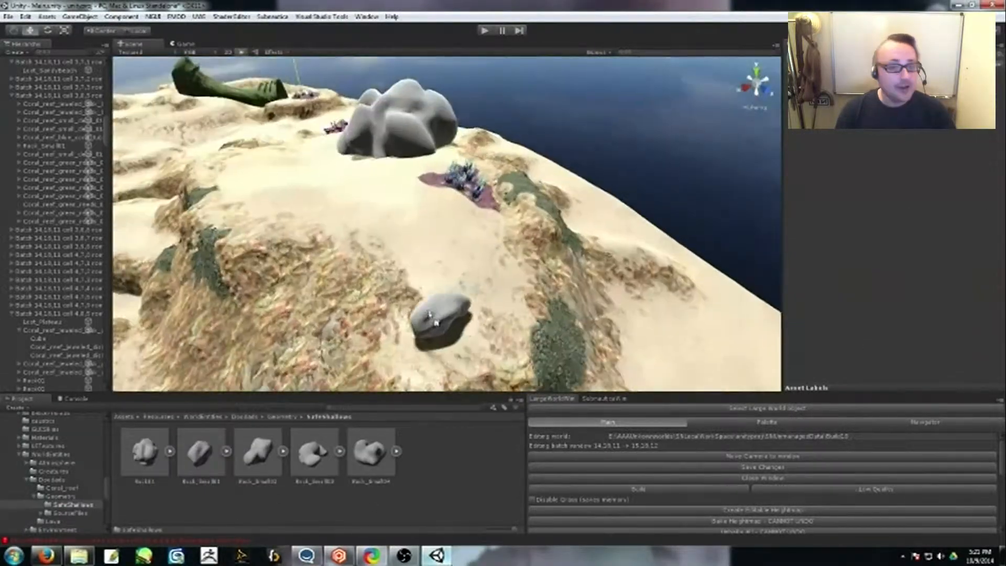
Step: Reposition the rocks along the sandy slope and save the world changes
{"action": "left_click_drag", "start_coordinate": [436, 321], "coordinate": [454, 356]}
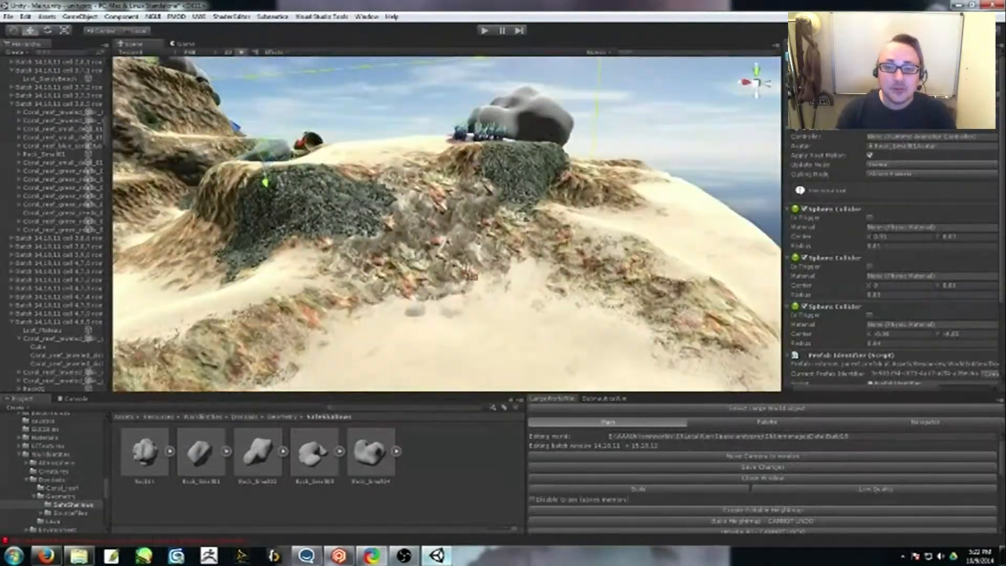
{"action": "left_click_drag", "start_coordinate": [469, 272], "coordinate": [391, 224]}
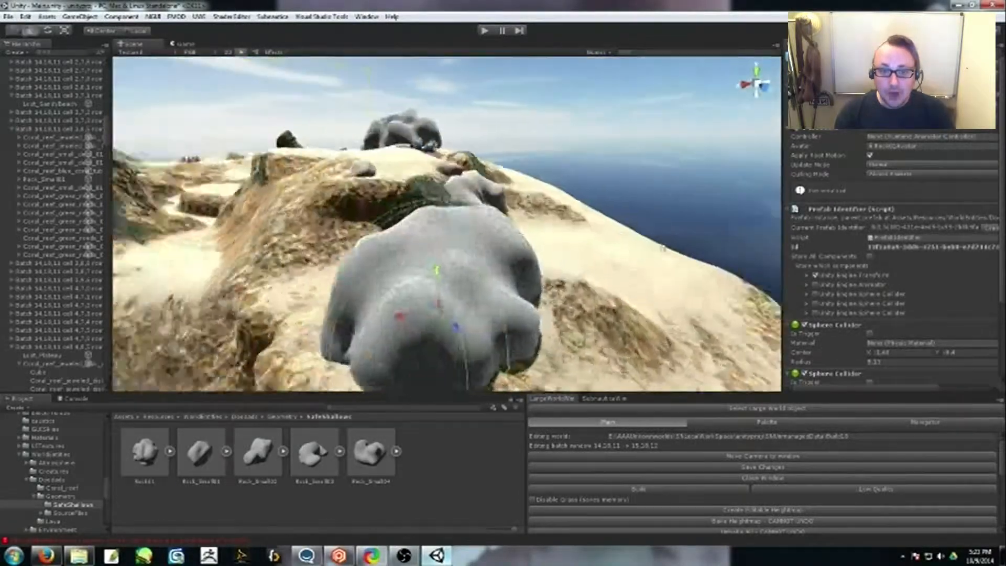
{"action": "left_click_drag", "start_coordinate": [472, 238], "coordinate": [552, 239], "text": "alt"}
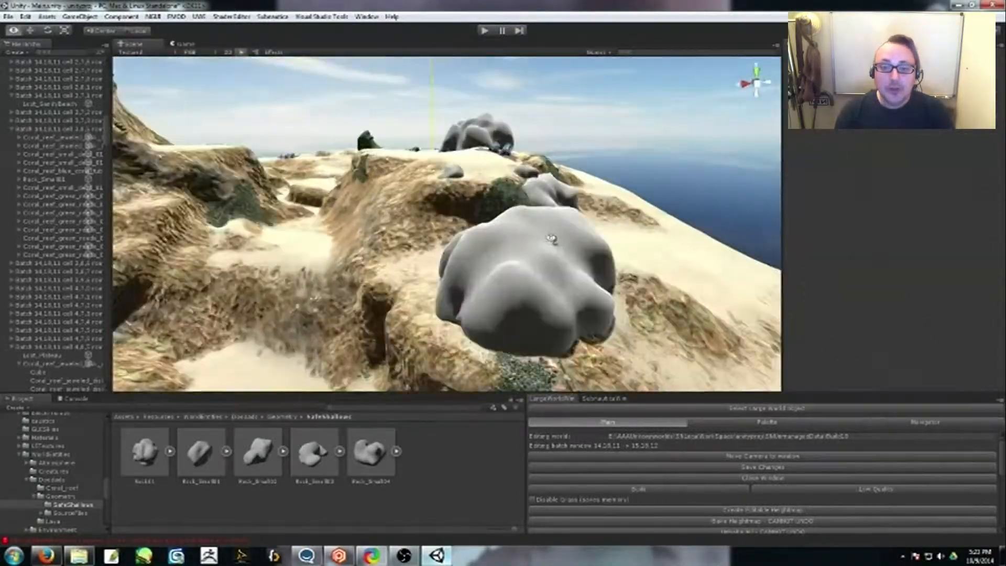
{"action": "left_click", "coordinate": [753, 468]}
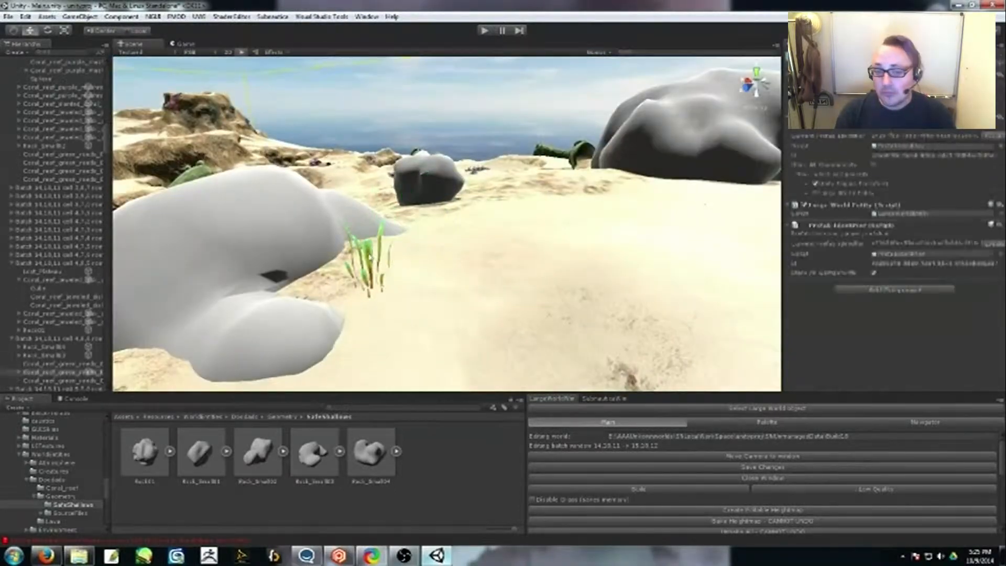
{"action": "left_click", "coordinate": [742, 468]}
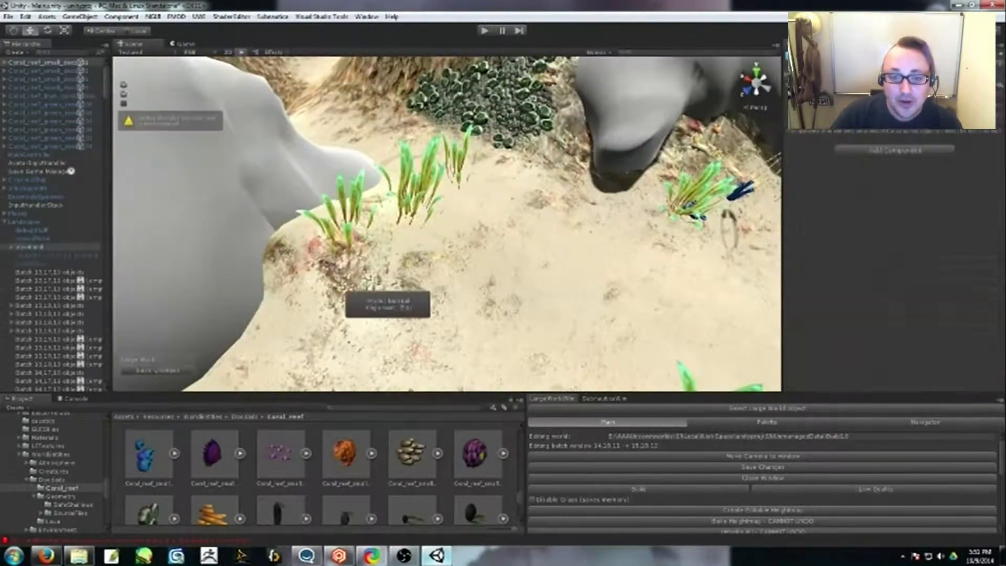
Step: Rebuild the terrain and move the green reeds and blue tube coral to fit the ground beside the rocks
{"action": "left_click", "coordinate": [648, 490]}
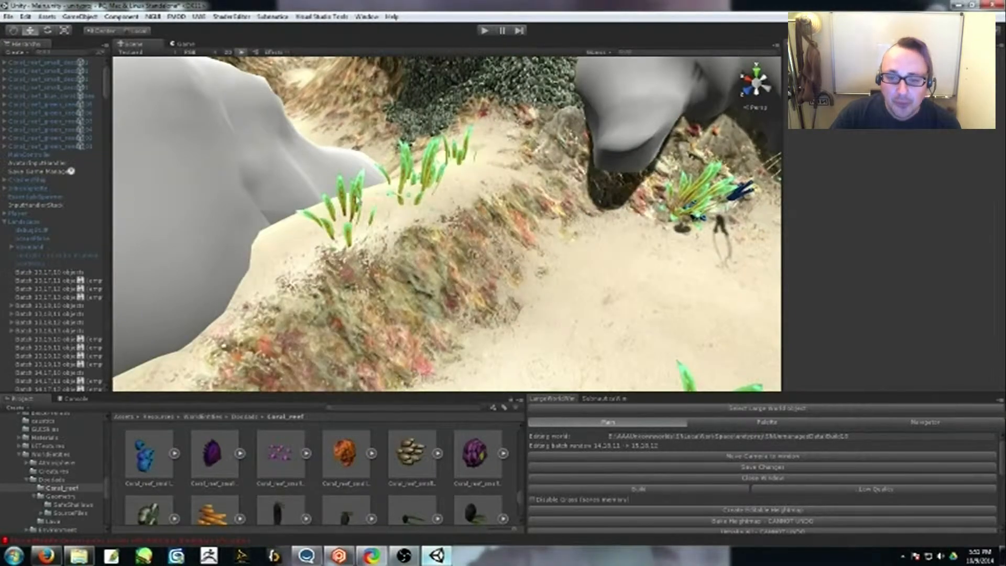
{"action": "left_click", "coordinate": [342, 185]}
{"action": "left_click_drag", "start_coordinate": [315, 264], "coordinate": [342, 210]}
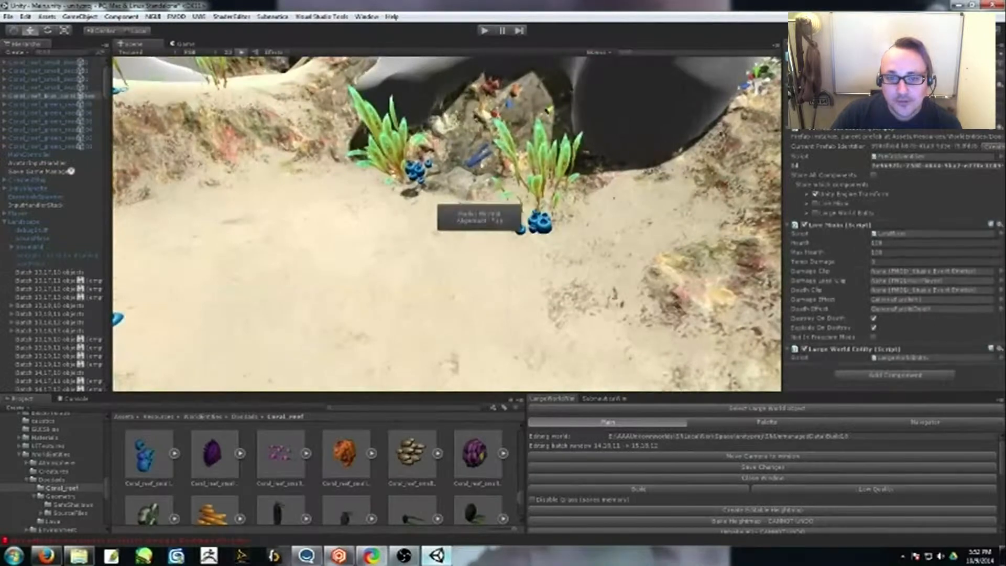
{"action": "left_click", "coordinate": [539, 224]}
{"action": "left_click_drag", "start_coordinate": [530, 250], "coordinate": [527, 261]}
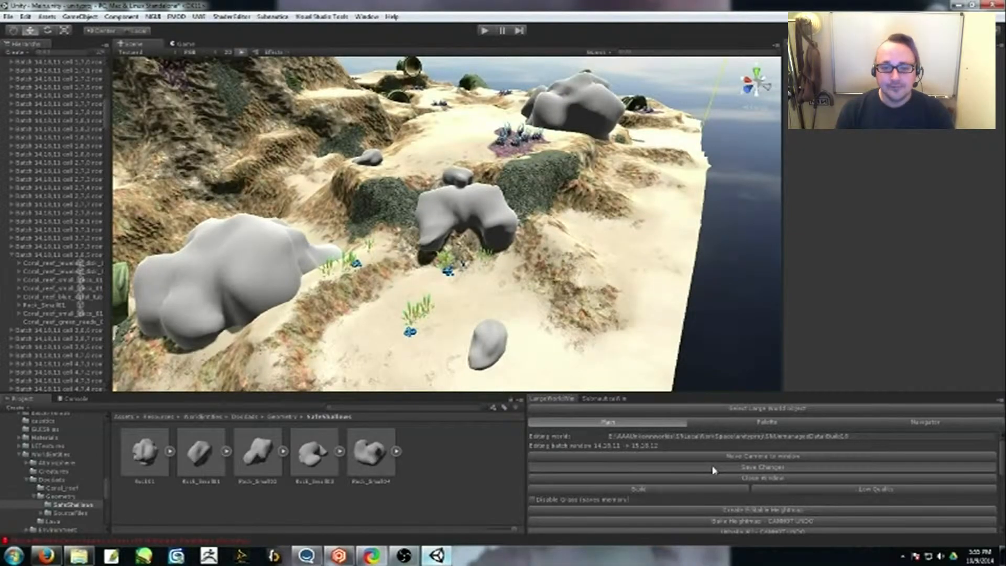
Step: Examine the dressed reef area and the collider and renderer components of the Rock_Small03 and Rock_Small04 prefabs
{"action": "right_click_drag", "start_coordinate": [482, 320], "coordinate": [450, 275]}
{"action": "key", "text": "shift+space"}
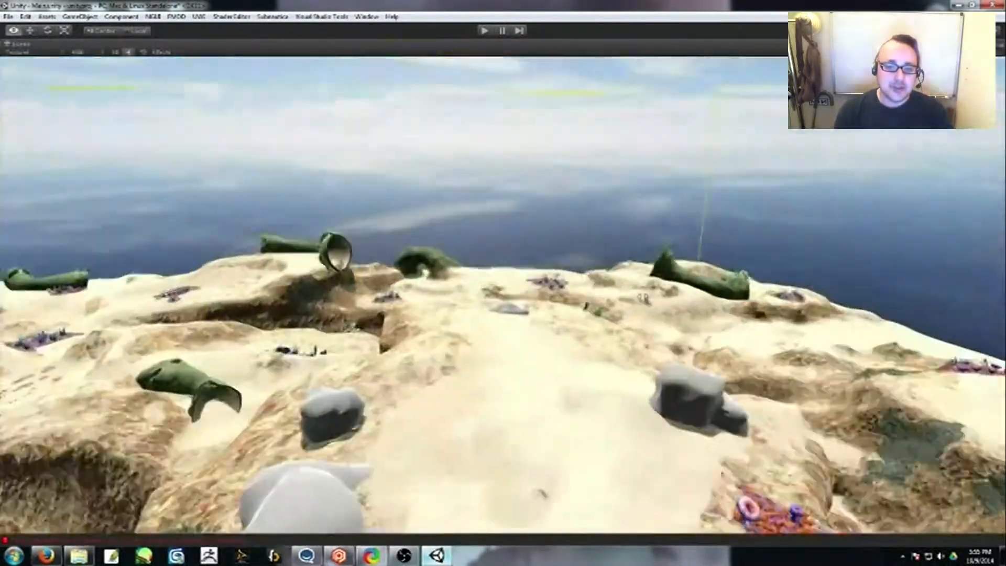
{"action": "right_click_drag", "start_coordinate": [503, 283], "coordinate": [420, 233]}
{"action": "key", "text": "r"}
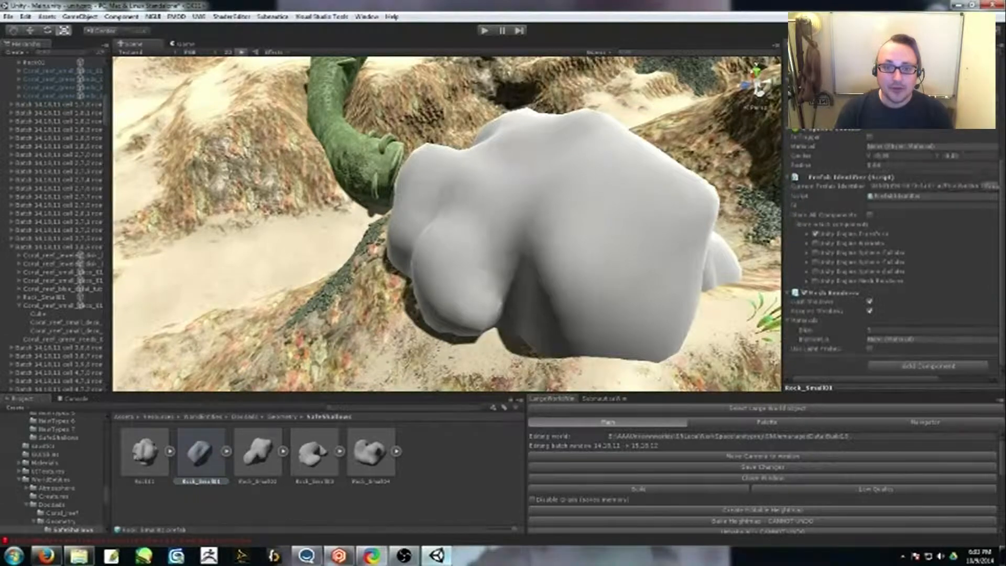
{"action": "left_click", "coordinate": [313, 452]}
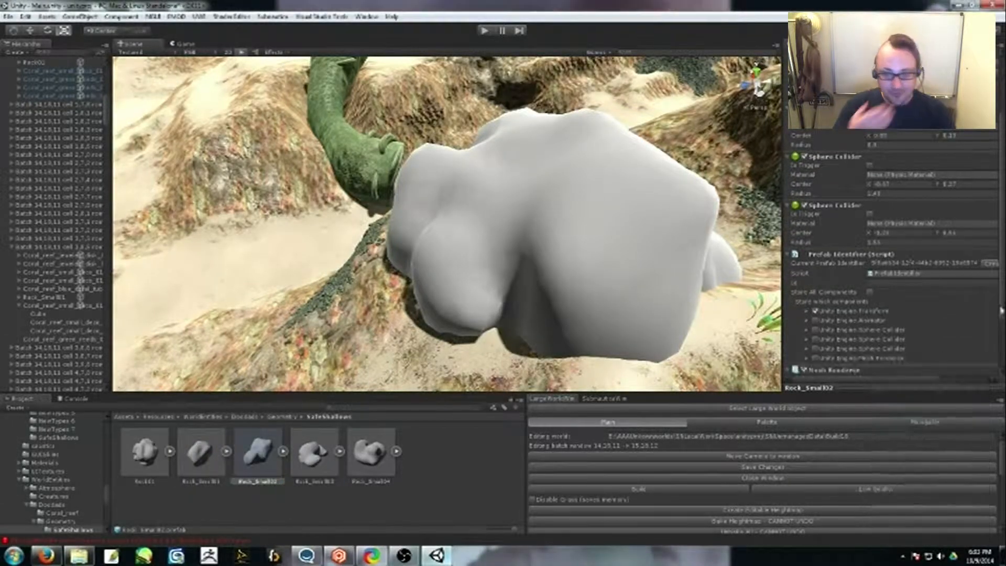
{"action": "left_click", "coordinate": [370, 451]}
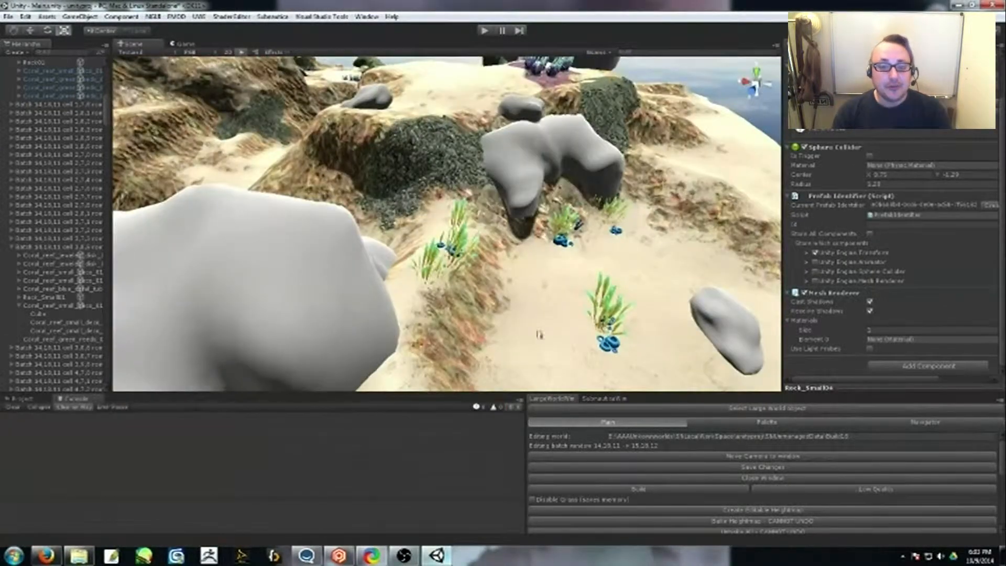
{"action": "left_click_drag", "start_coordinate": [540, 334], "coordinate": [428, 371], "text": "alt"}
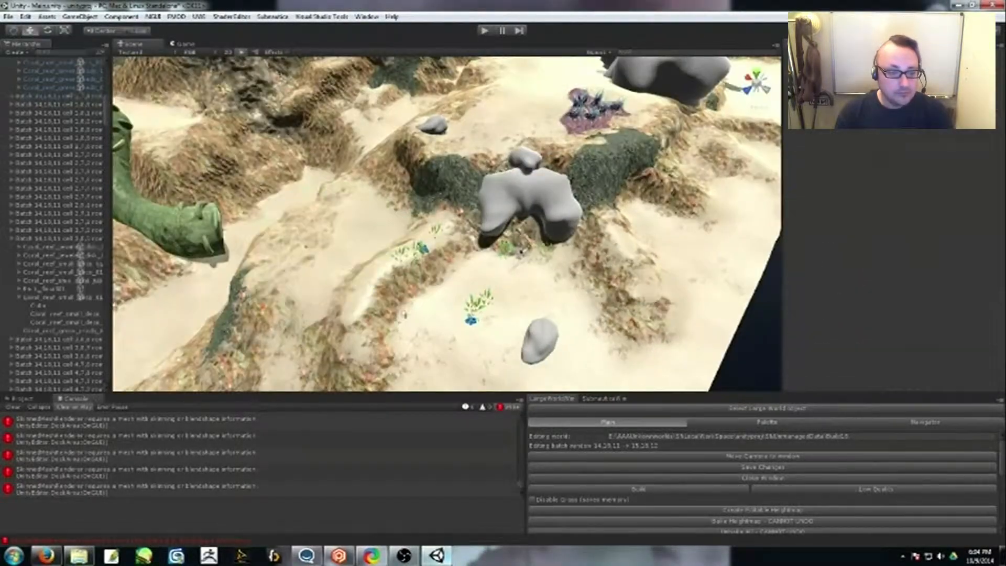
Step: Delete the arched rock, the small rock above it and the loose rock on the sand below
{"action": "left_click", "coordinate": [521, 204]}
{"action": "key", "text": "Delete"}
{"action": "left_click", "coordinate": [525, 157]}
{"action": "left_click", "coordinate": [538, 340], "text": "shift"}
{"action": "key", "text": "Delete"}
{"action": "left_click_drag", "start_coordinate": [577, 273], "coordinate": [509, 309], "text": "alt"}
{"action": "left_click", "coordinate": [540, 335]}
{"action": "key", "text": "Delete"}
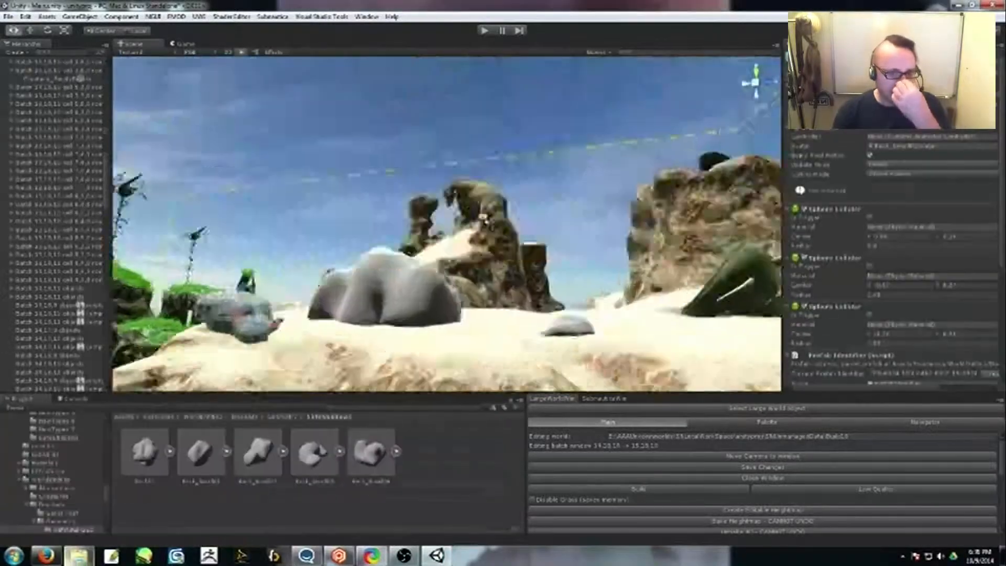
Step: Place a Rock_Small04 prefab near the large rock on the sandy ledge and rotate it
{"action": "key", "text": "f"}
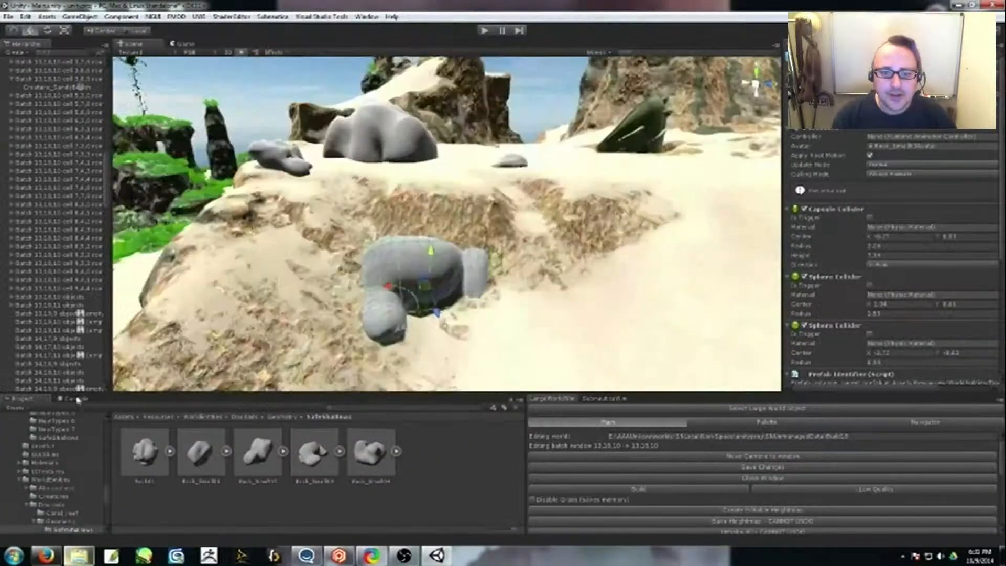
{"action": "left_click_drag", "start_coordinate": [371, 451], "coordinate": [396, 179]}
{"action": "key", "text": "f"}
{"action": "key", "text": "e"}
{"action": "left_click_drag", "start_coordinate": [417, 242], "coordinate": [398, 201]}
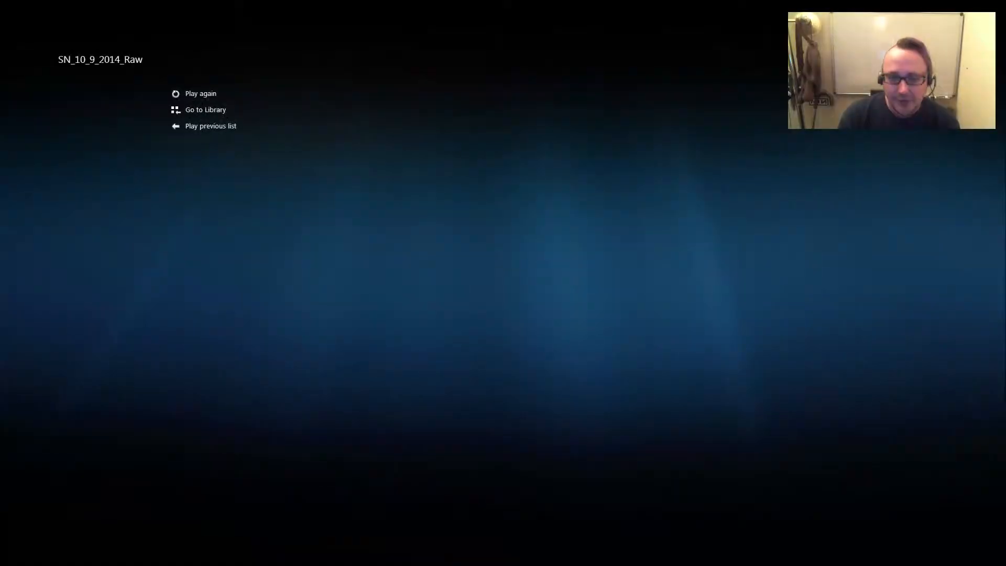